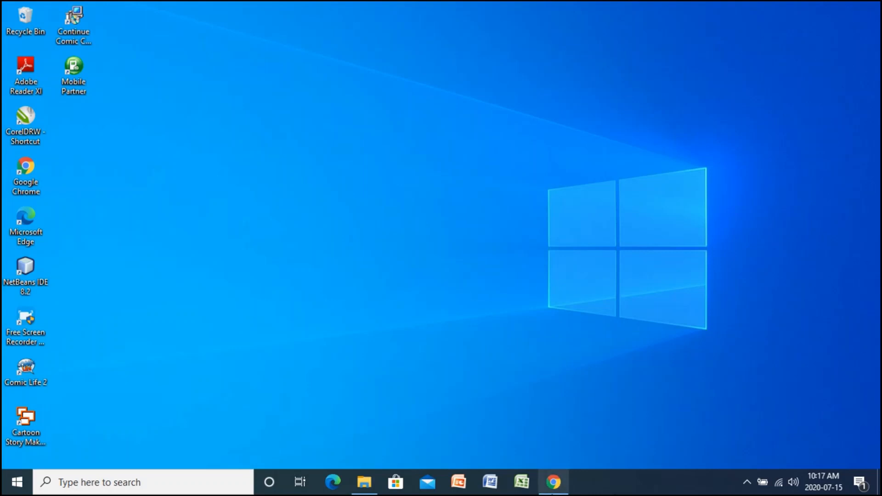
Step: Search the computer for "excel" and open Microsoft Office Excel 2007
left_click(17, 482)
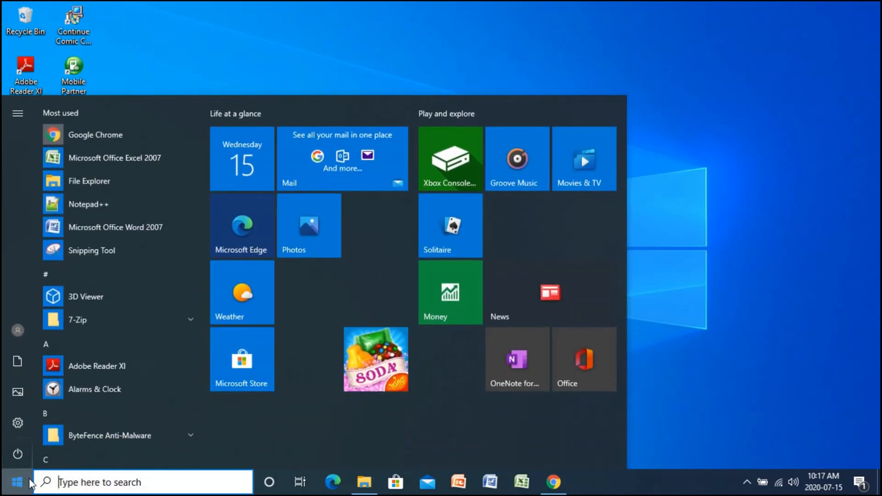
type("ex")
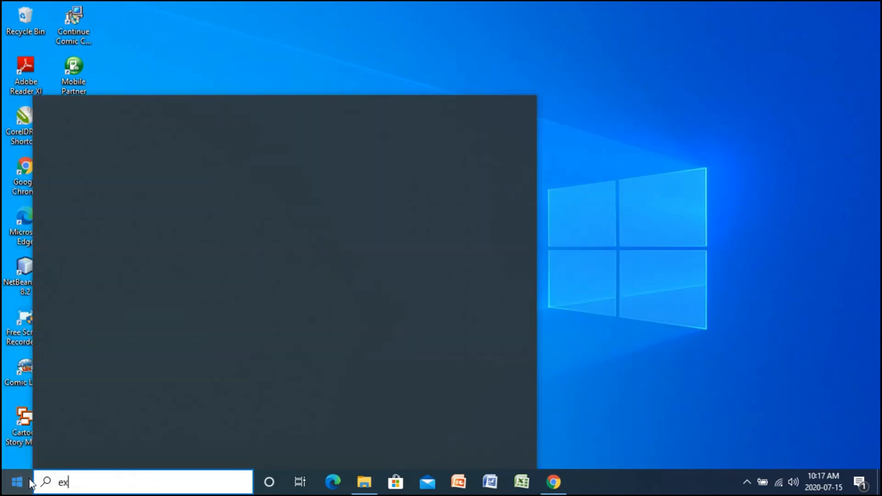
type("ce")
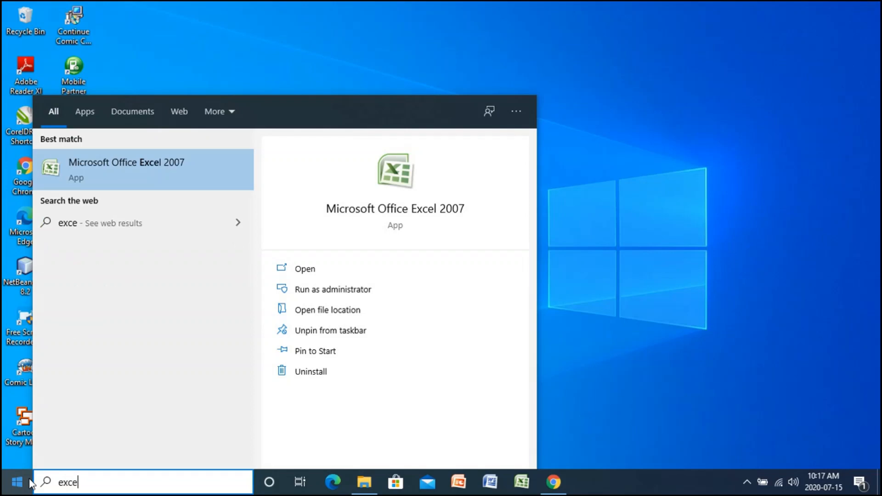
type("l")
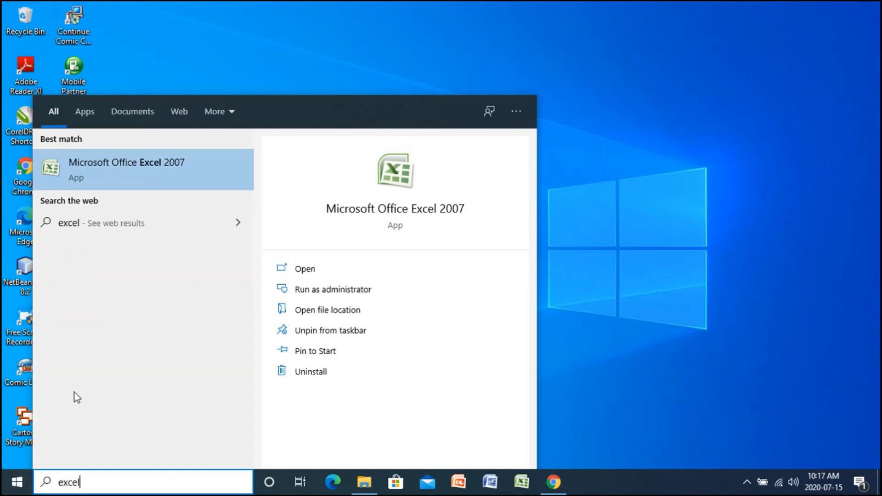
left_click(206, 180)
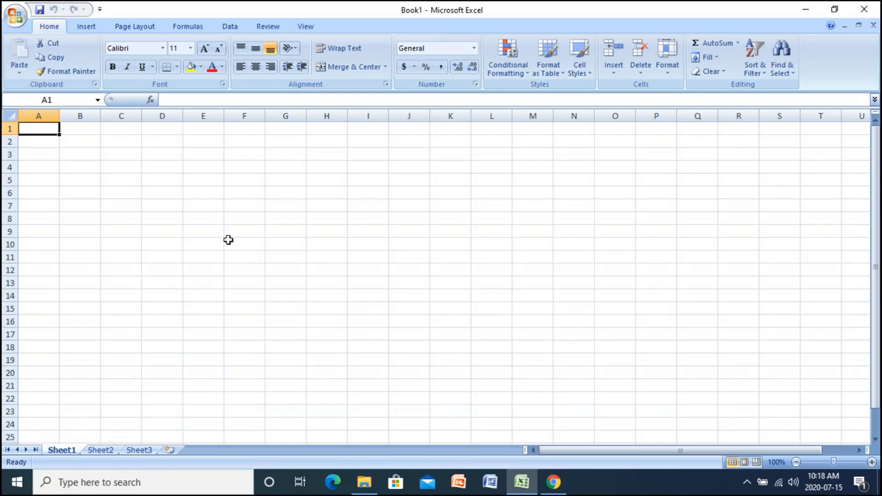
left_click(43, 129)
left_click(43, 141)
left_click(44, 128)
Step: Enter the text "saya" in cell A2
left_click(40, 145)
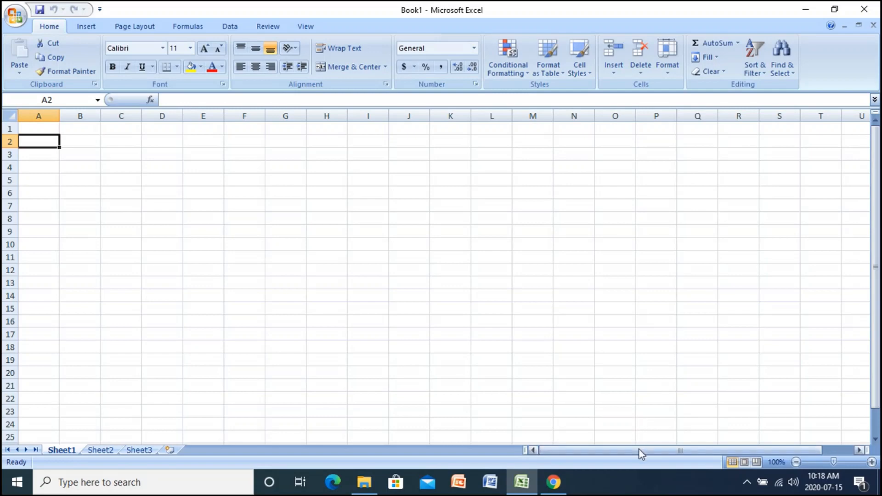
left_click_drag(639, 450, 694, 452)
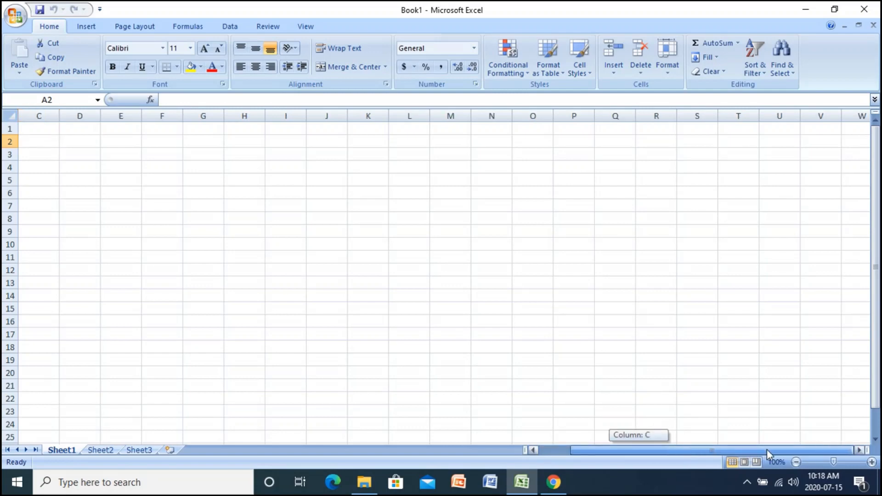
left_click_drag(800, 451, 570, 440)
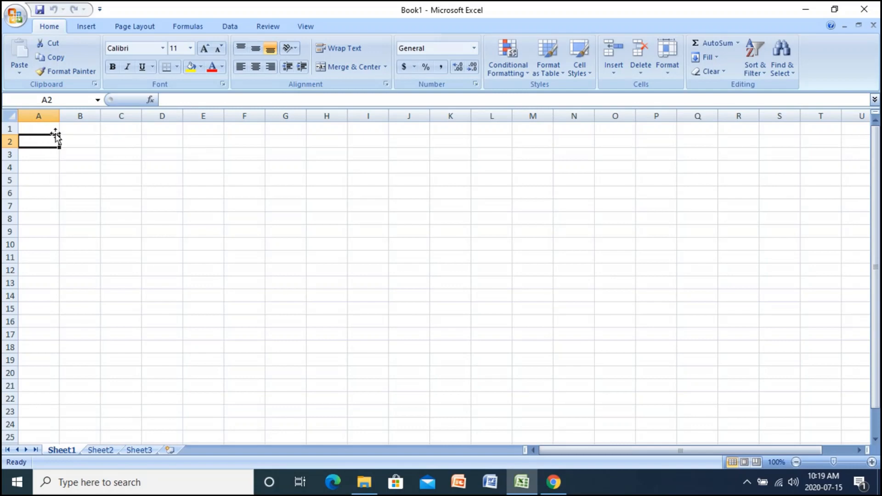
type("saya")
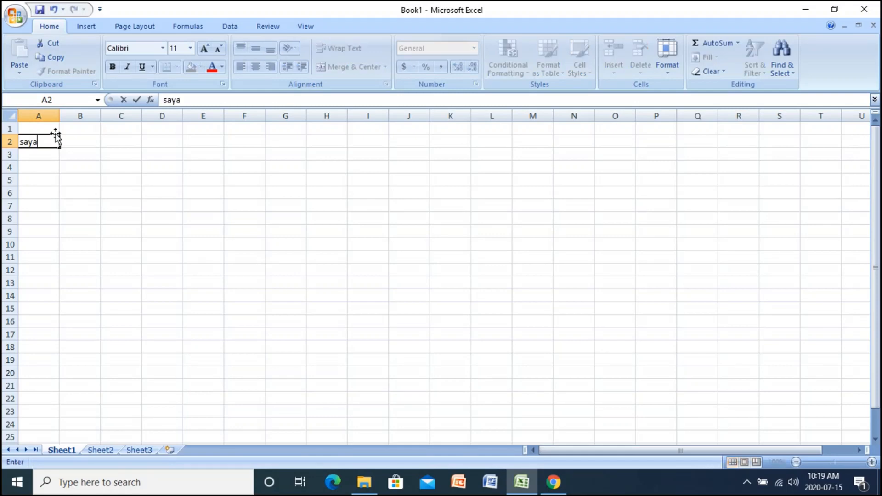
left_click(37, 159)
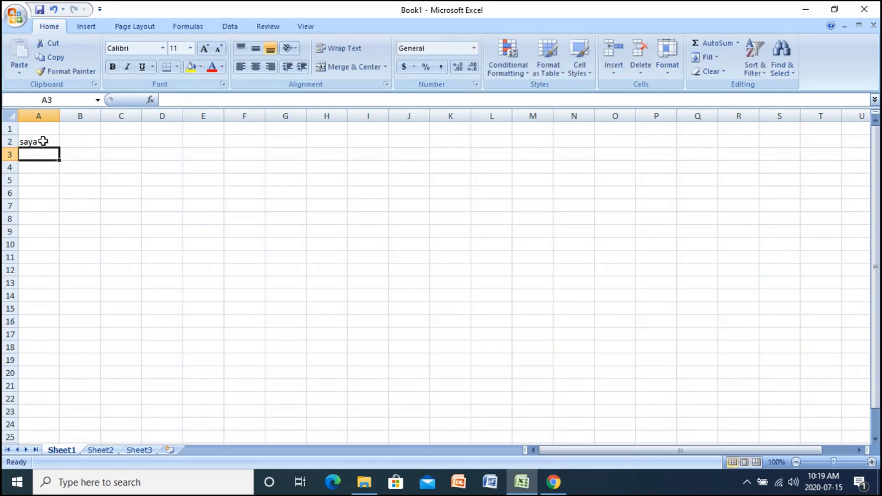
Step: Cut the text "saya" from cell A2 and paste it into cell C3
left_click(42, 141)
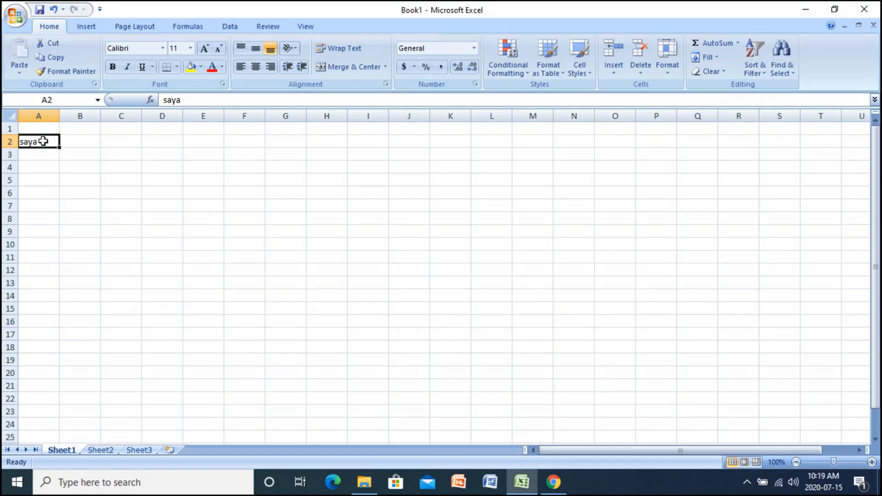
left_click(56, 46)
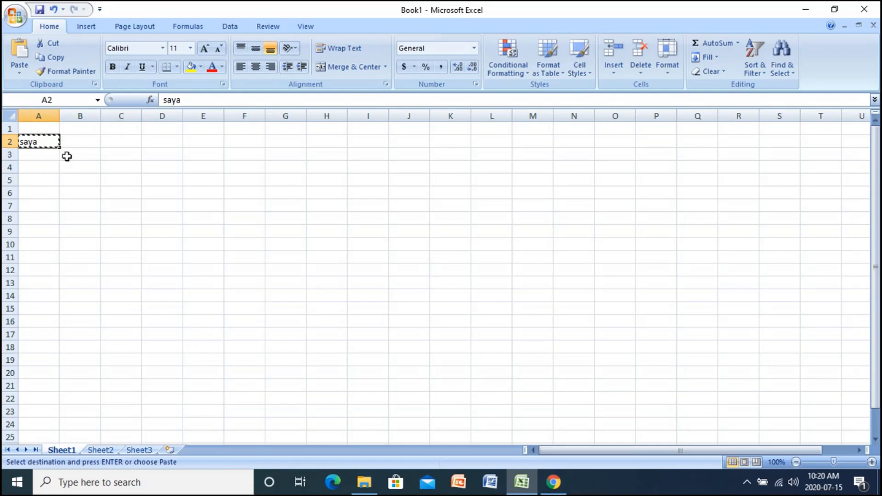
left_click(120, 153)
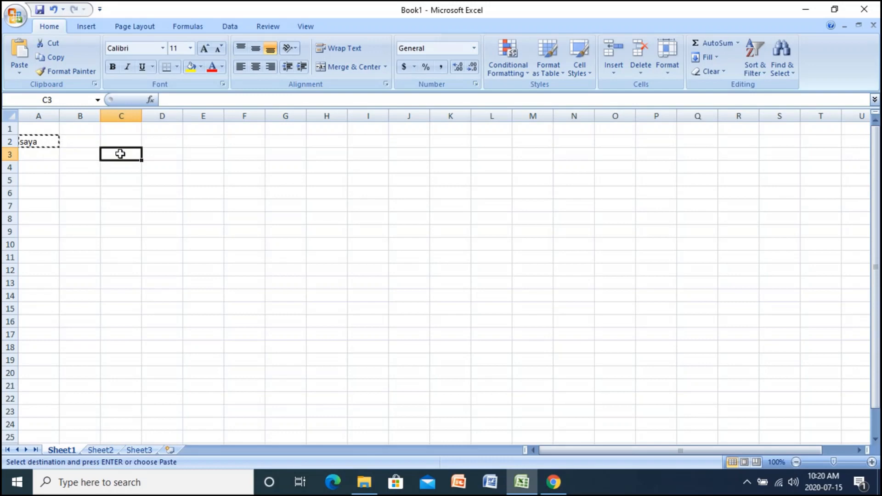
left_click(21, 59)
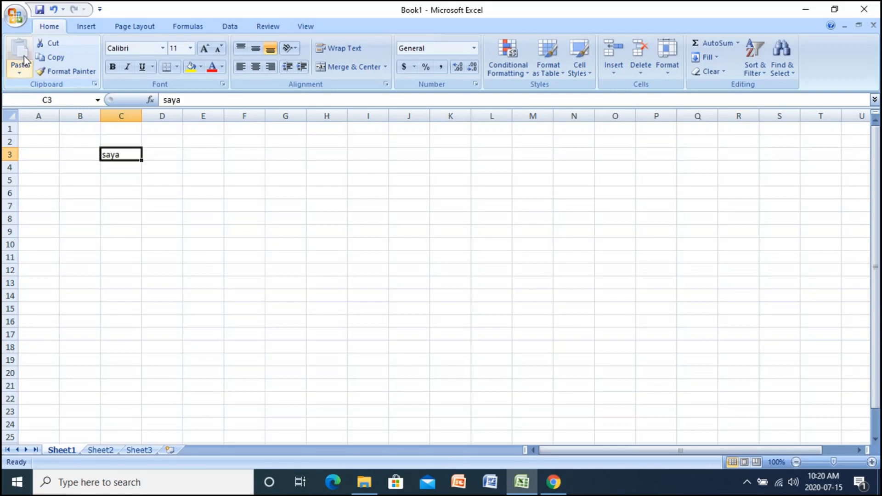
Step: Undo the move and repeat the cut and paste of "saya" from cell A2 to cell C3
left_click(39, 141)
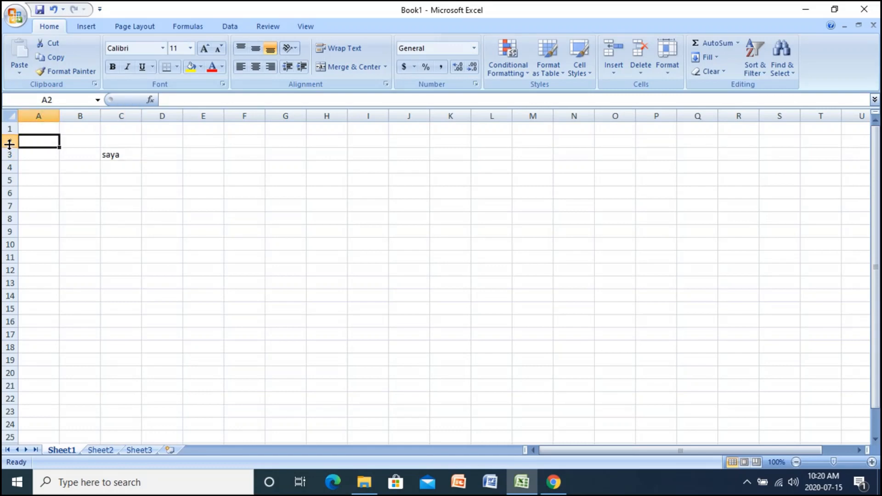
left_click(122, 116)
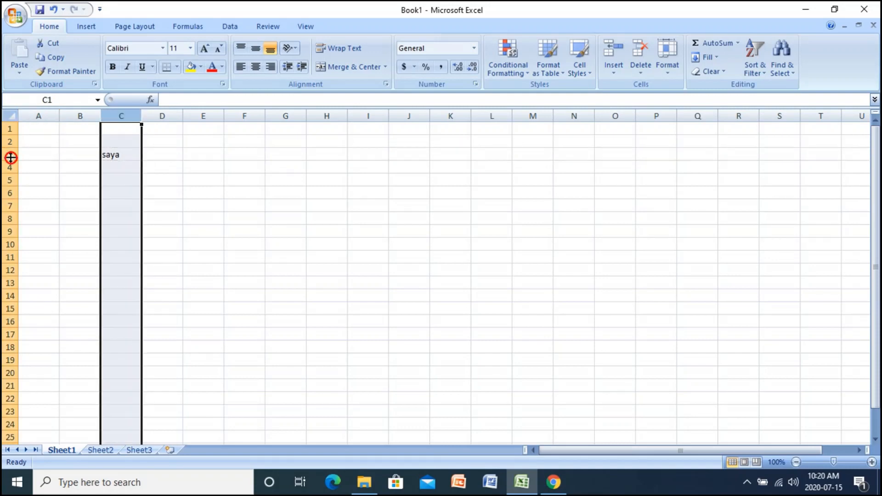
left_click(105, 155)
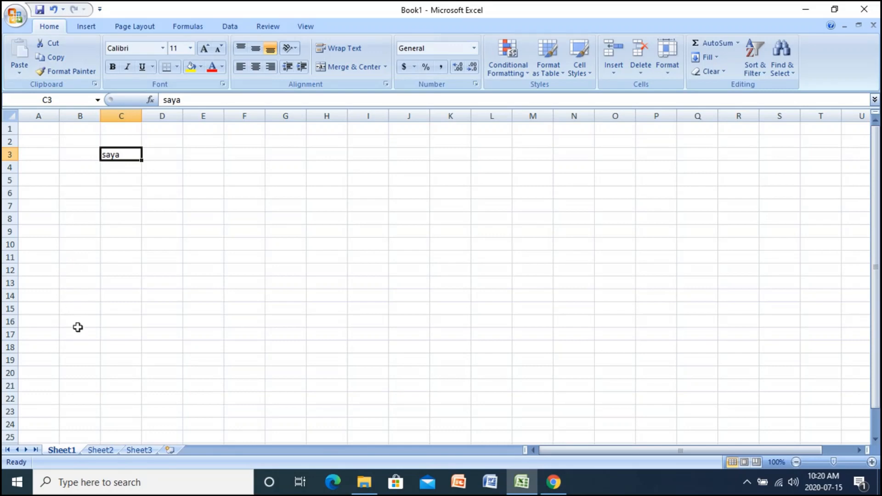
key("ctrl+x")
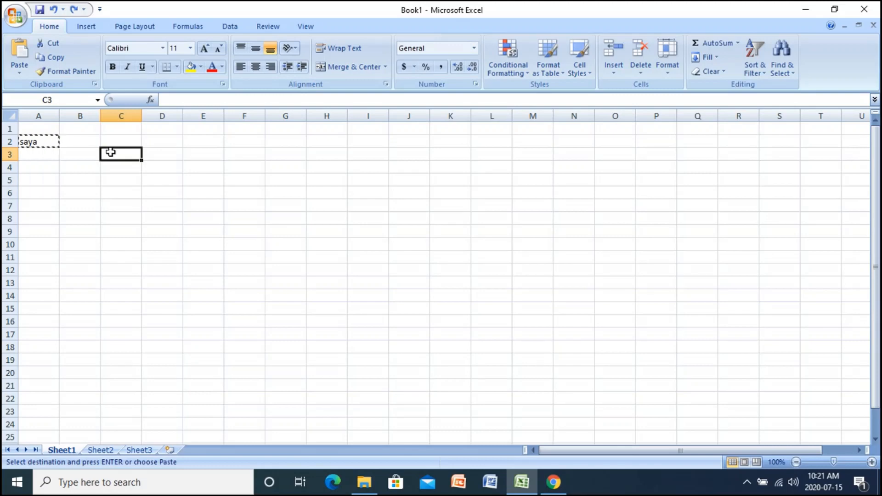
left_click(20, 55)
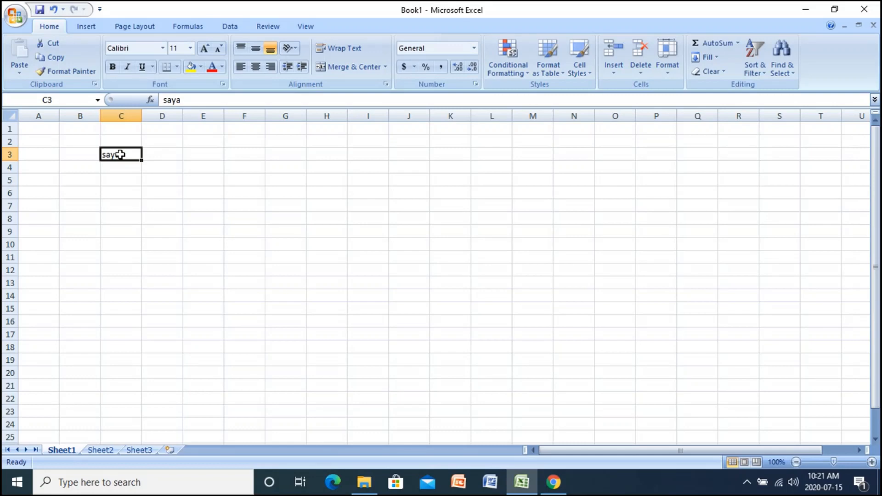
Step: Copy the text in cell C3, paste it into cell B1 and clear the copy marquee
left_click(51, 59)
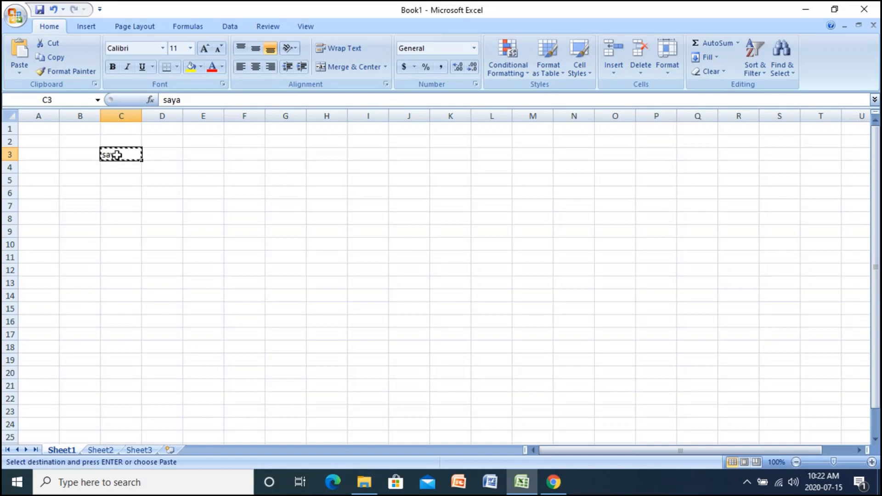
left_click(75, 115)
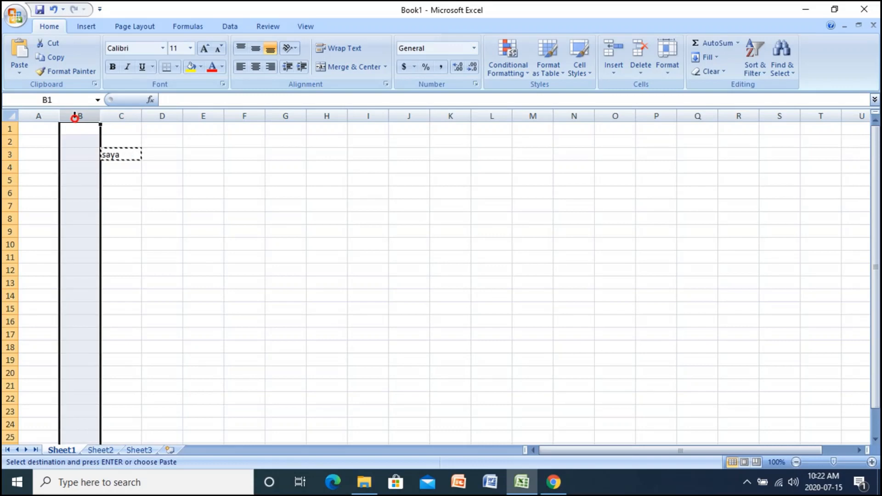
left_click(8, 129)
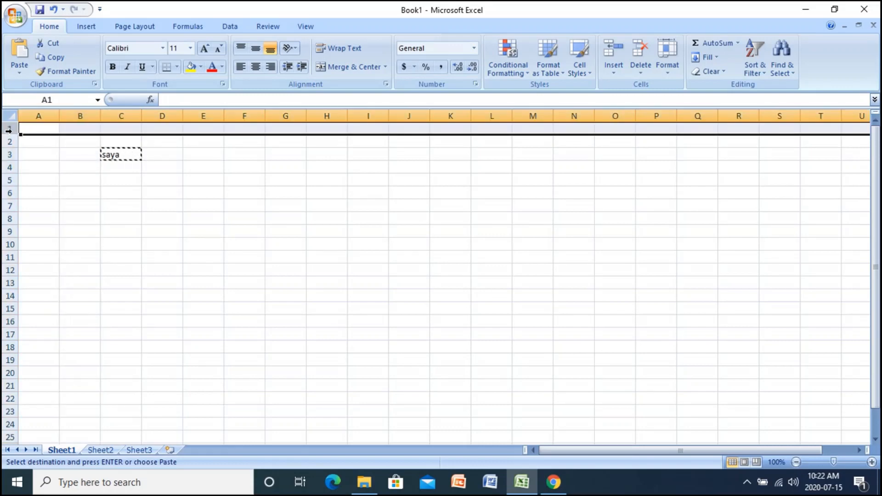
left_click(80, 129)
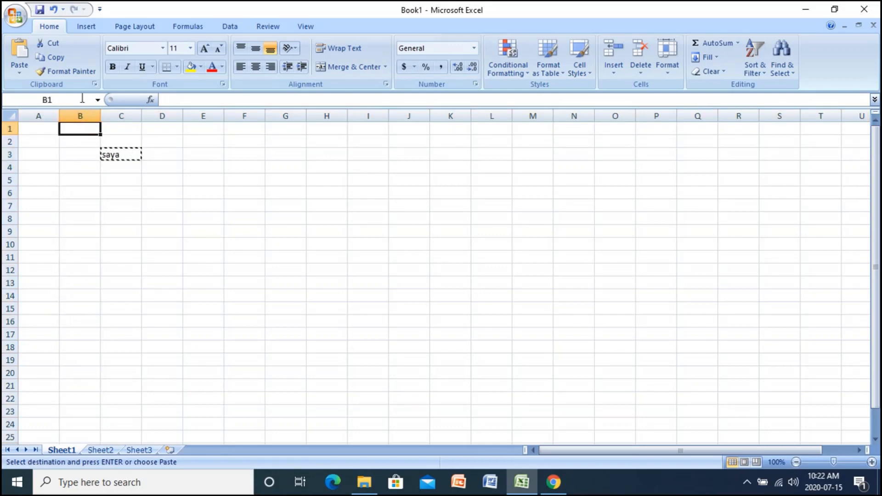
left_click(22, 59)
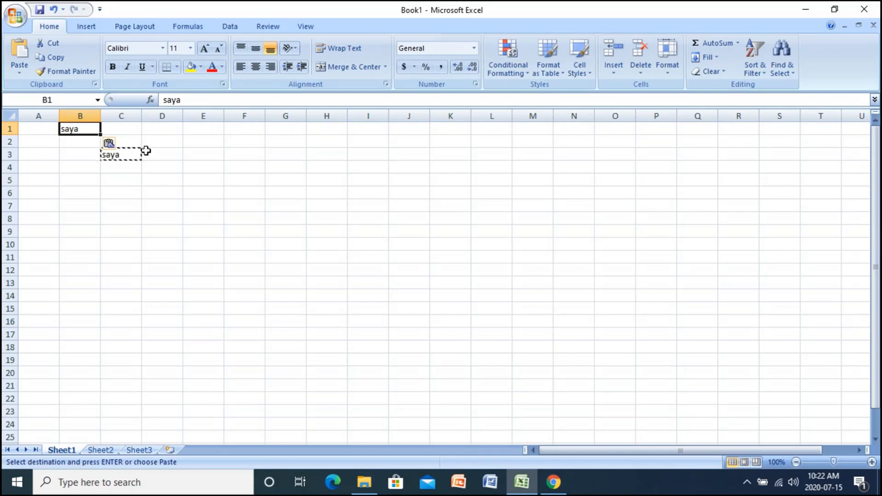
key("Escape")
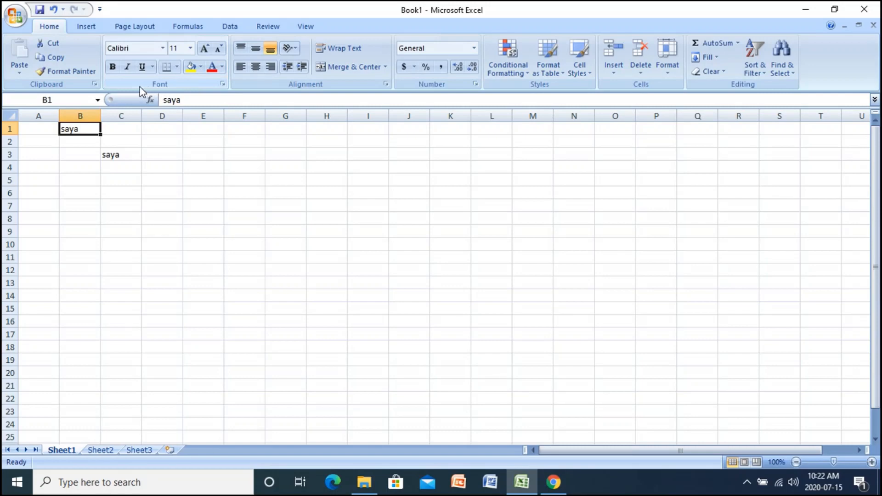
Step: Set the text in cell B1 to the Algerian font at size 14
left_click(163, 49)
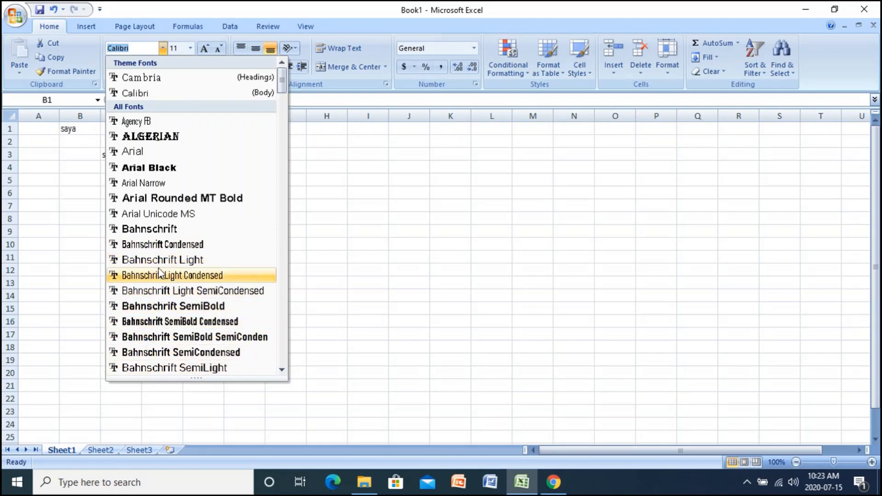
scroll(158, 277, "down", 3)
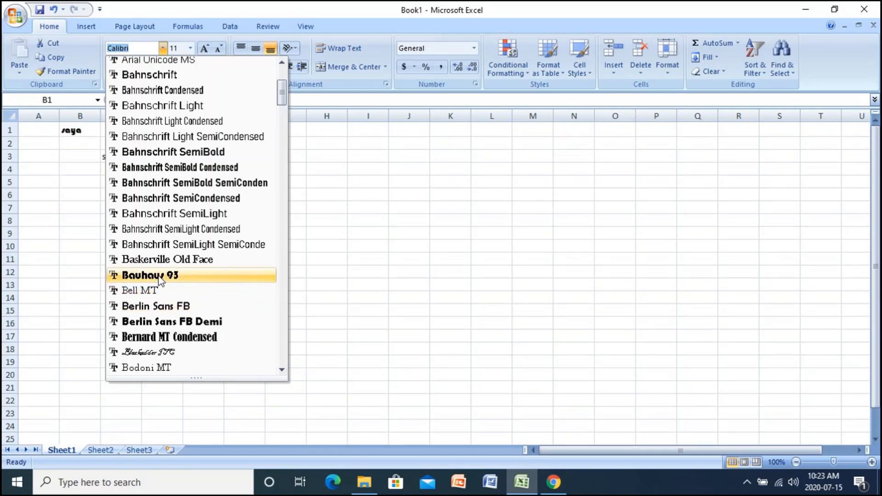
scroll(161, 309, "up", 3)
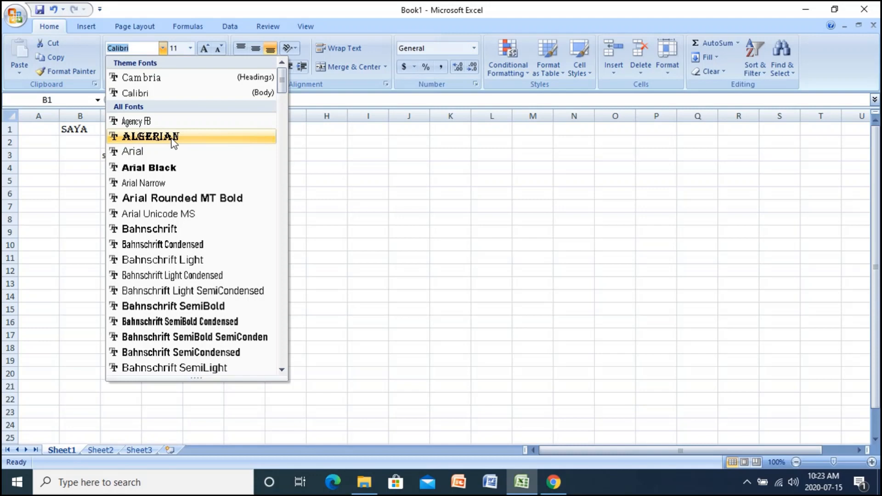
left_click(172, 137)
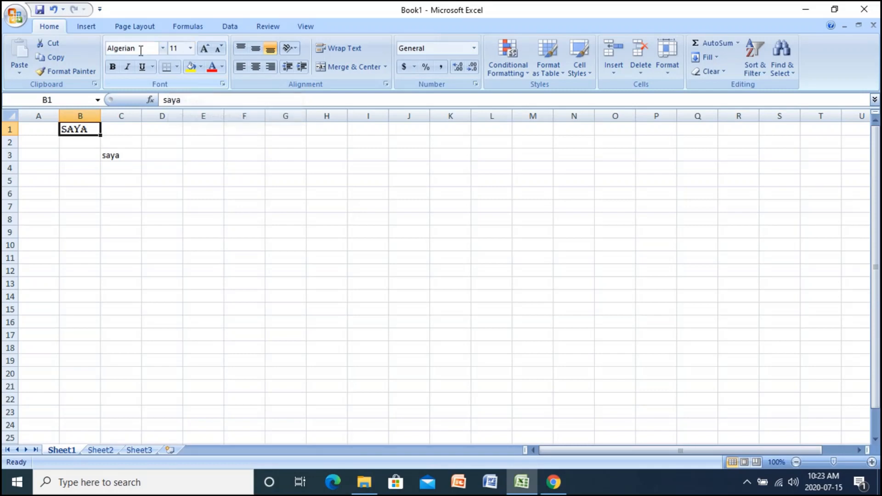
left_click(189, 49)
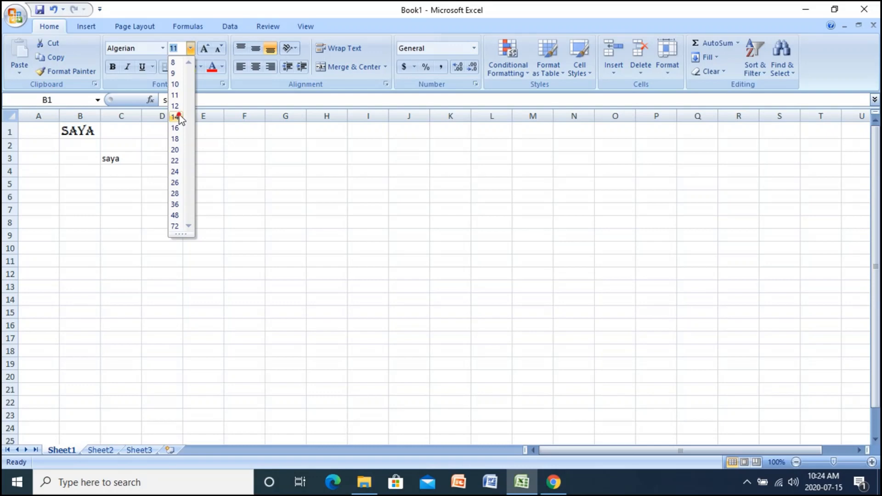
left_click(175, 117)
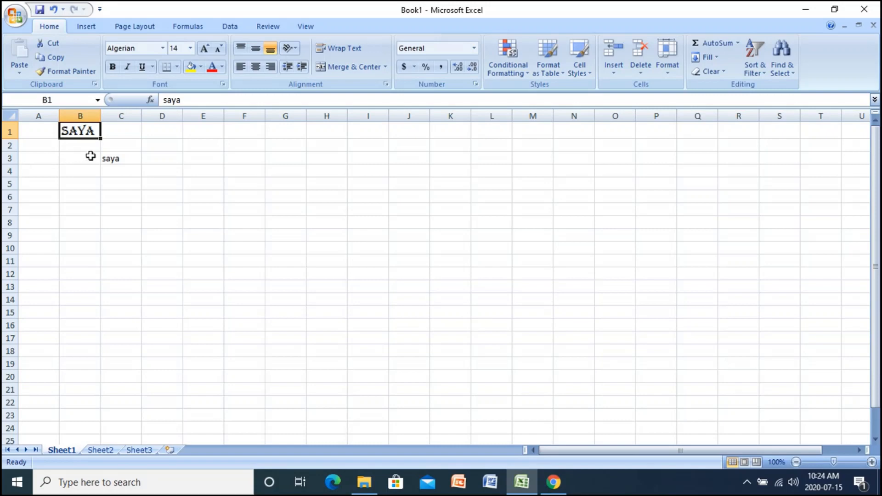
Step: Apply bold and italic to the text in cell B1
left_click(120, 159)
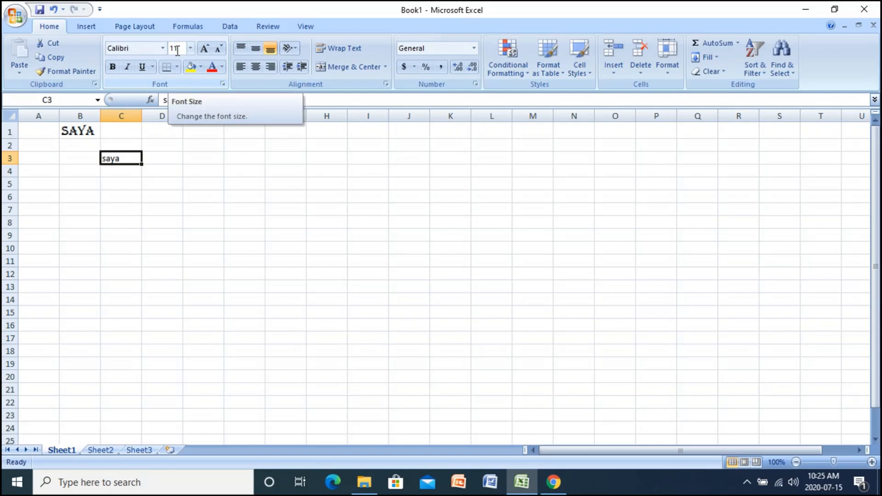
left_click(86, 131)
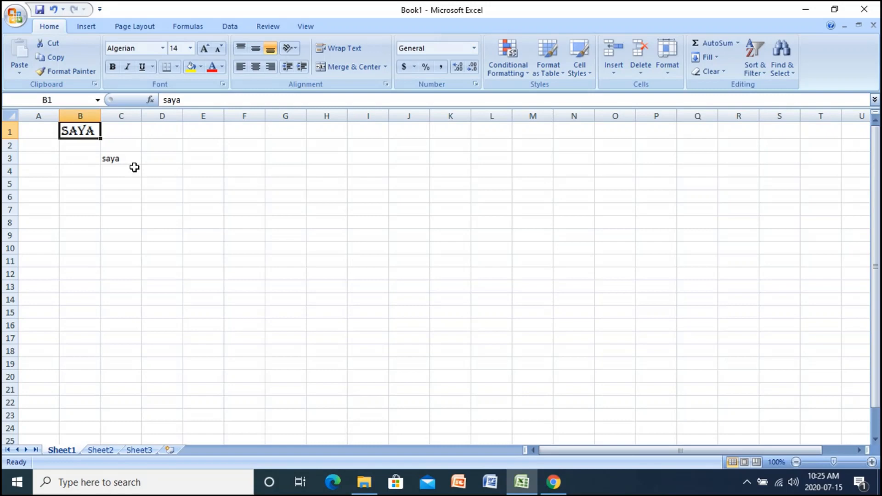
left_click(113, 69)
left_click(113, 70)
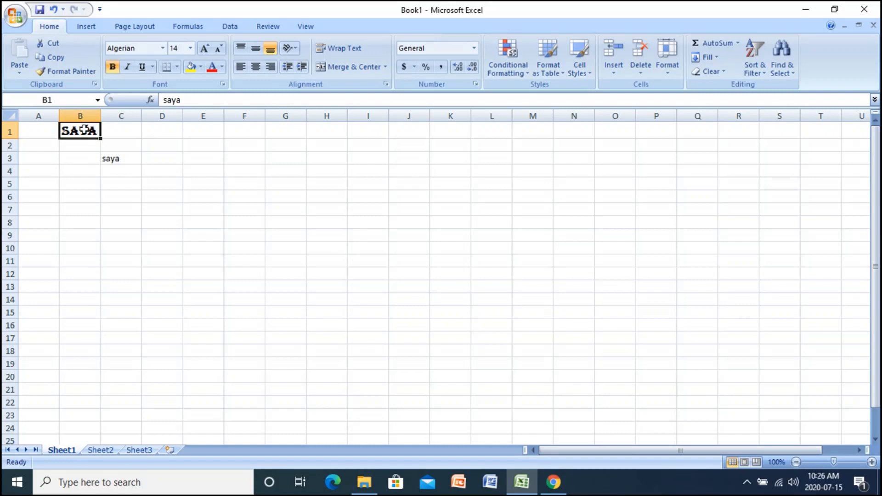
left_click(128, 73)
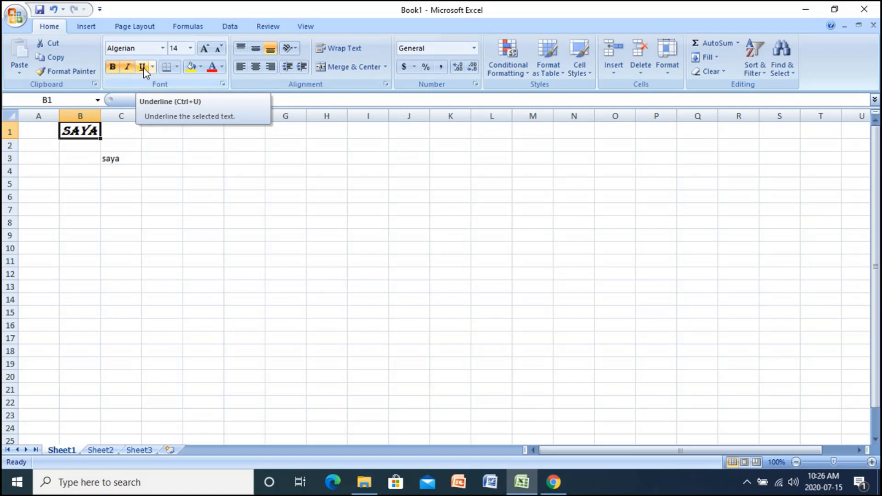
Step: Underline the text in cell B1 and add a bottom border to cell C3
left_click(143, 68)
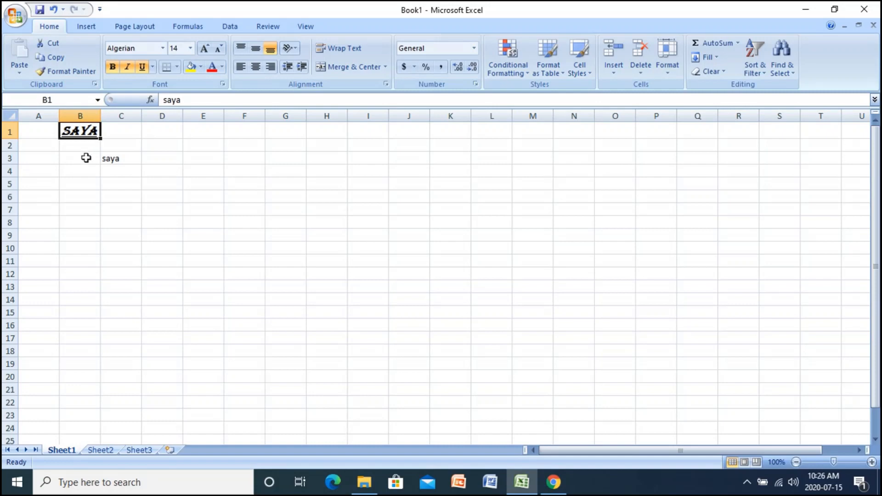
left_click(119, 158)
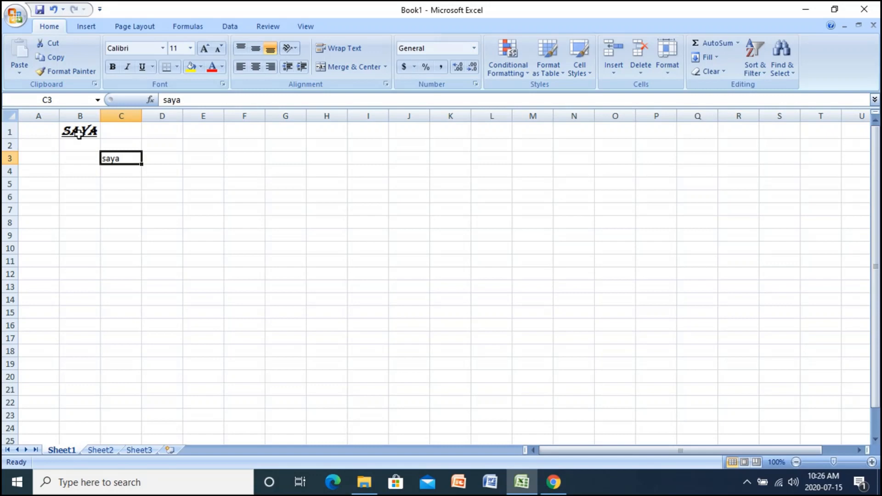
left_click(177, 67)
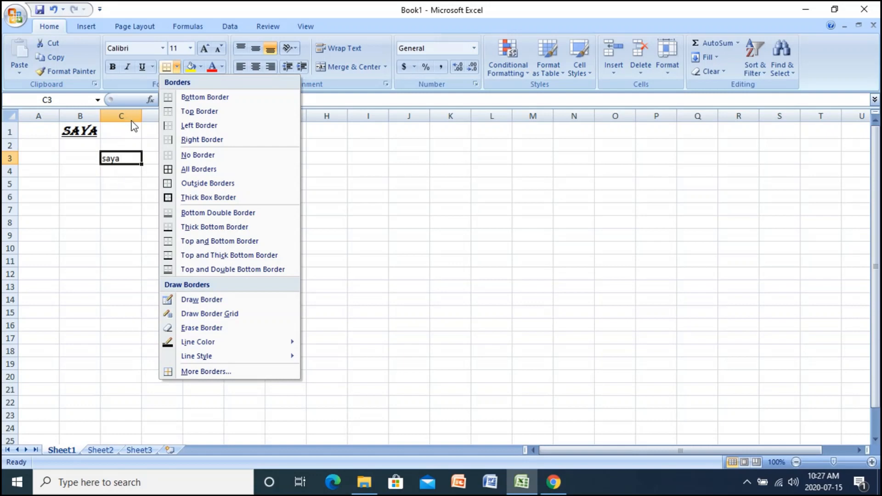
left_click(197, 97)
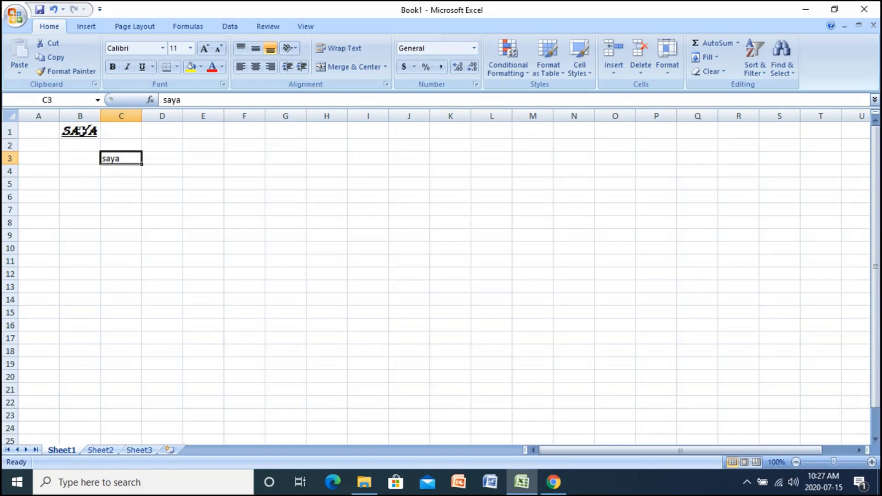
Step: Compare the underlined text in cell B1 with the bottom border of cell C3
left_click(80, 131)
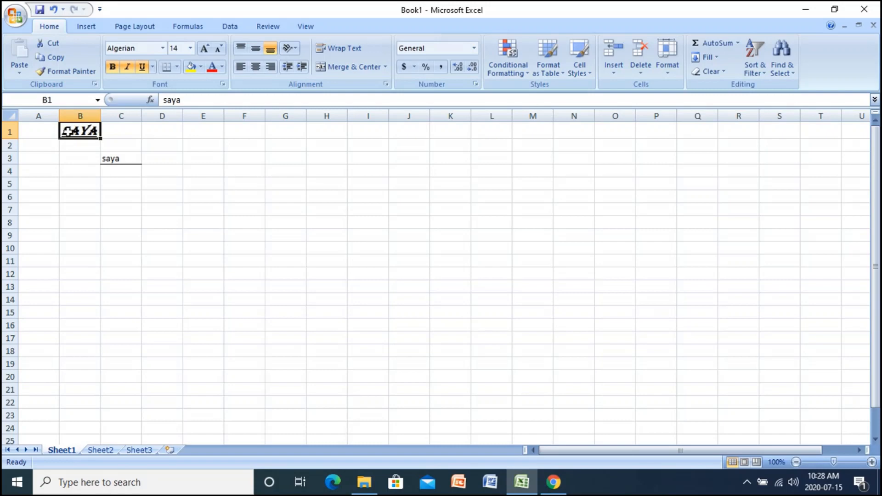
left_click(120, 158)
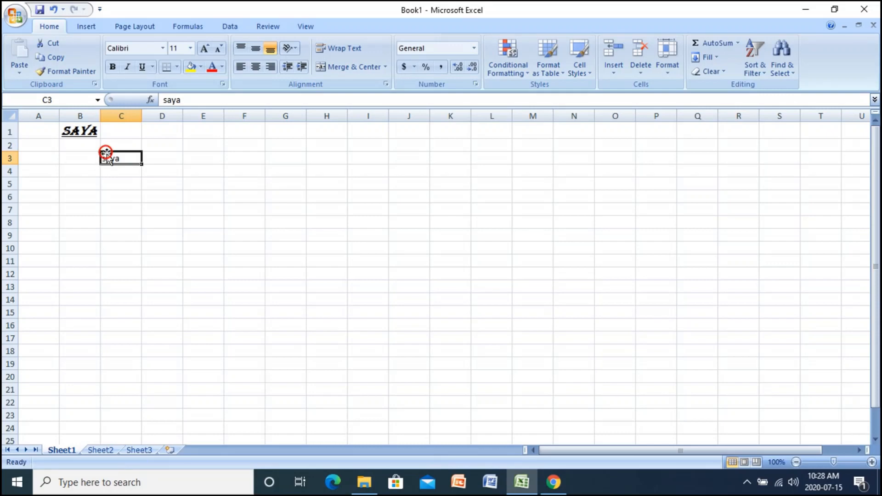
left_click(105, 171)
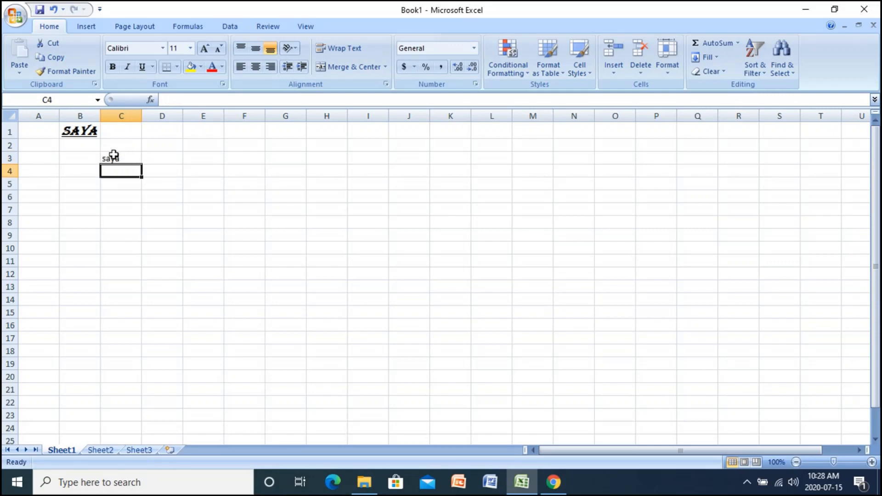
left_click(110, 156)
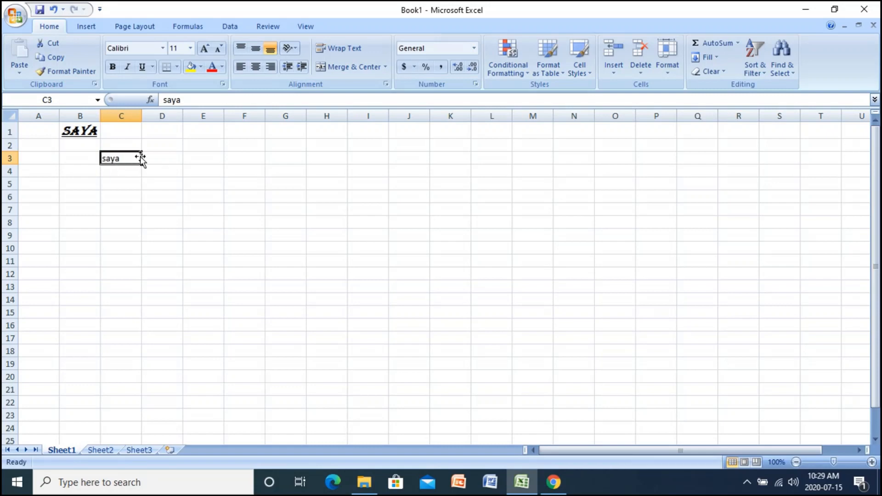
left_click(122, 172)
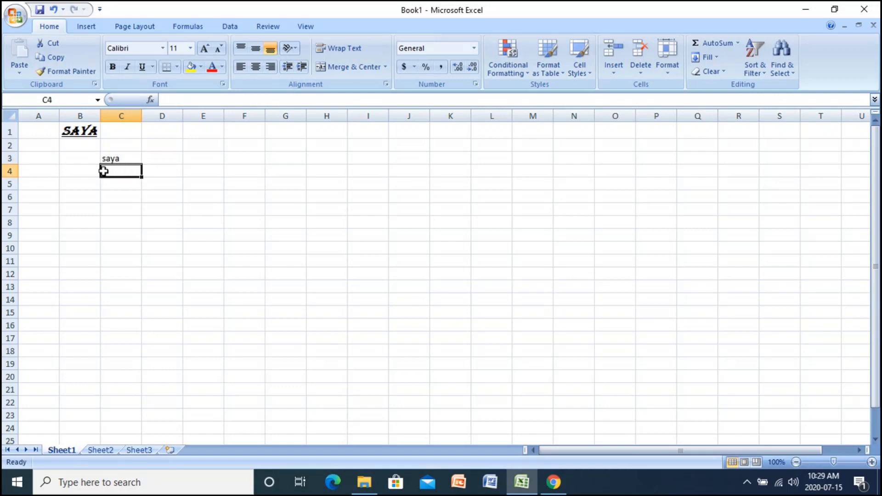
left_click(107, 158)
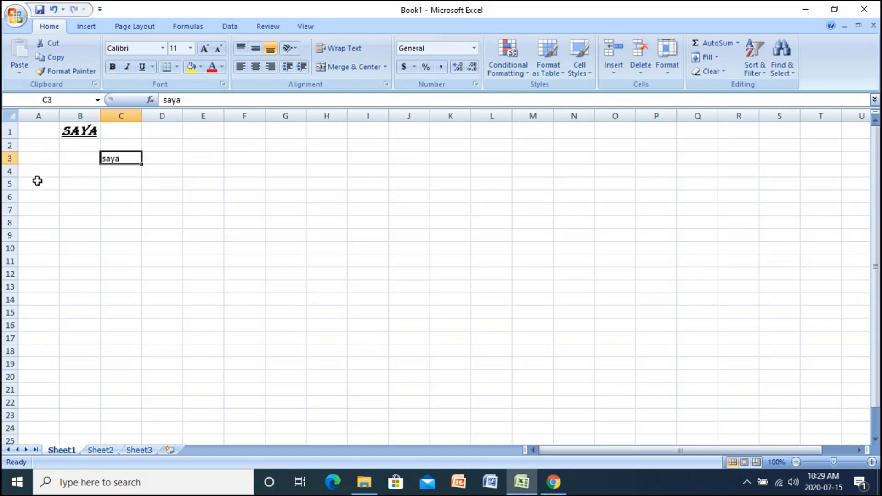
left_click(38, 181)
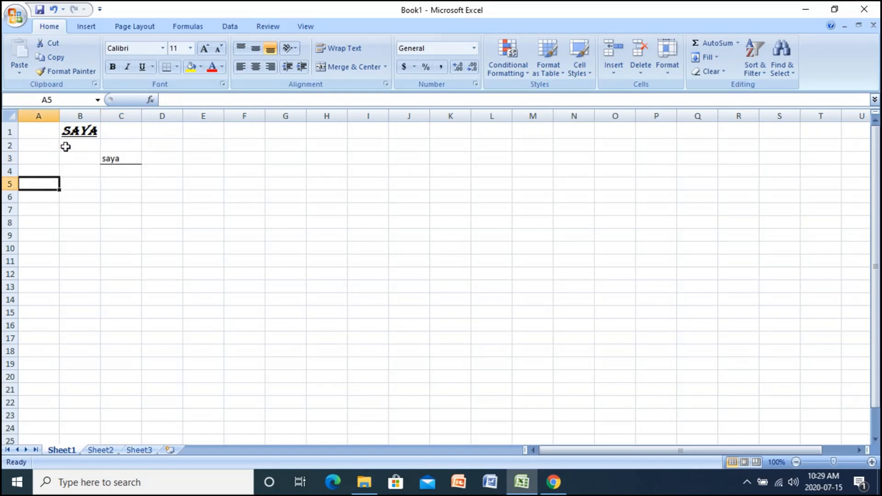
Step: Clear the contents of cells B1:C3 and remove the border from the range
left_click(79, 131)
left_click_drag(78, 132, 136, 156)
key("Delete")
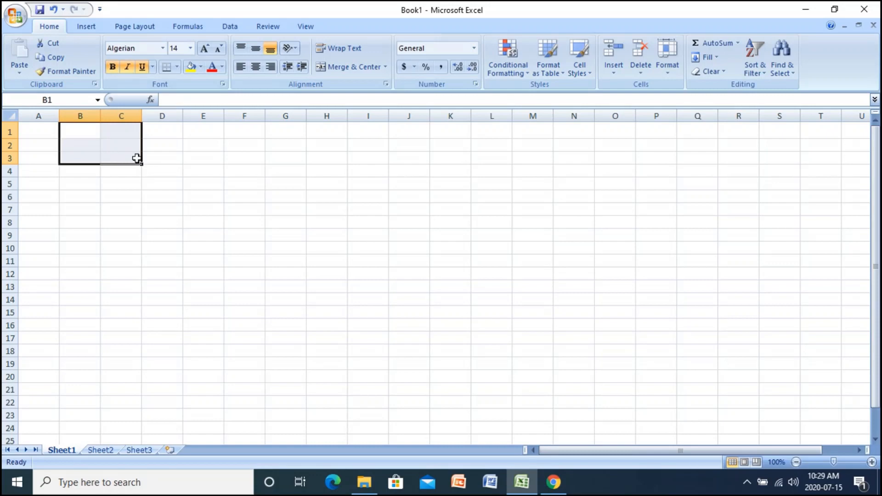
left_click(177, 67)
left_click(171, 187)
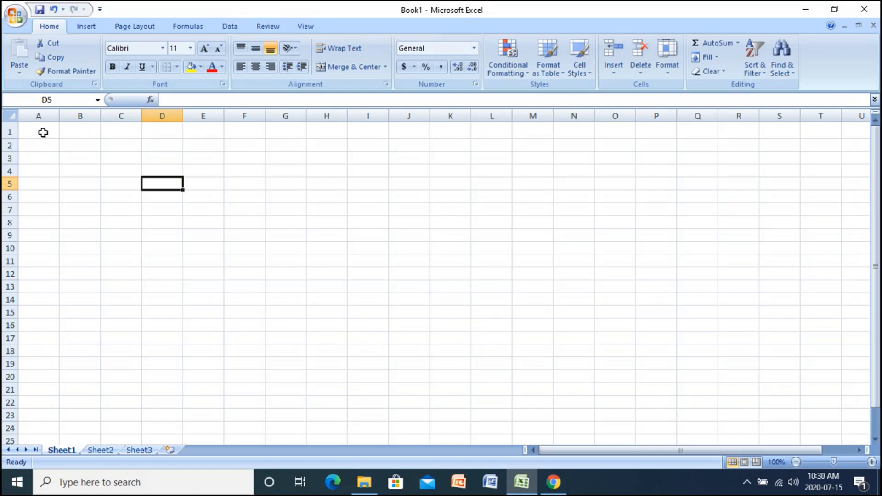
Step: Enter the headings Nomor, Nama and Alamat in cells A1, B1 and C1
left_click(42, 133)
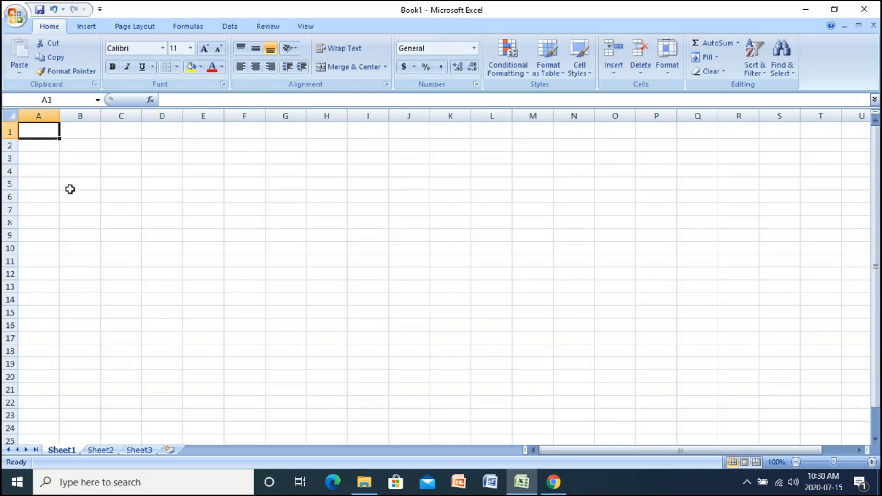
type("Nomor")
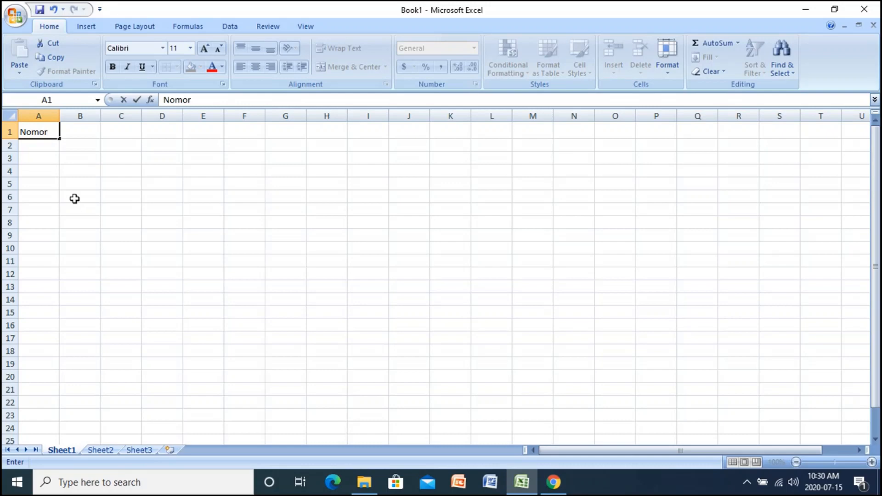
key("Tab")
type("Na")
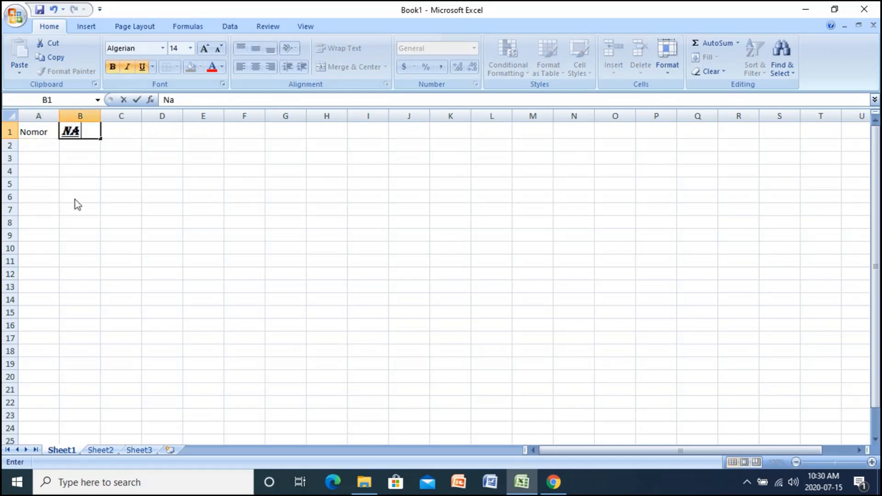
type("ma")
key("Tab")
type("Al")
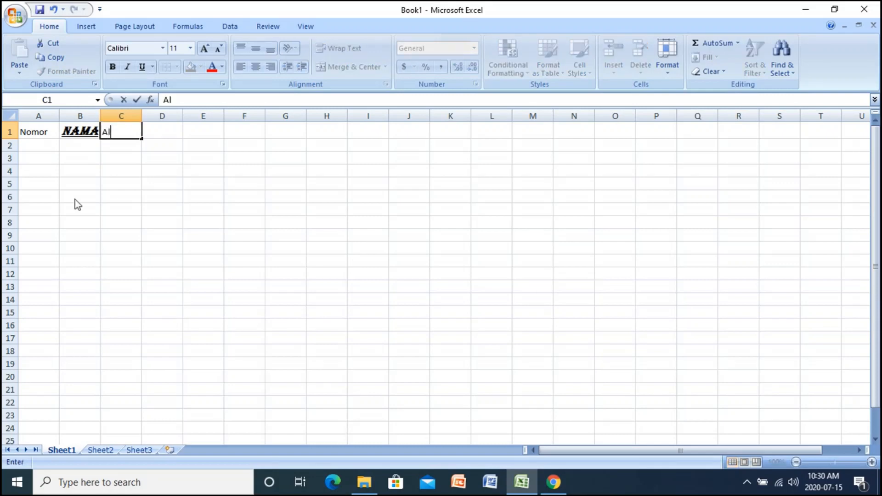
type("amat")
Step: Set the Nama heading in cell B1 to the Calibri font at size 11 to match cell A1
left_click(82, 130)
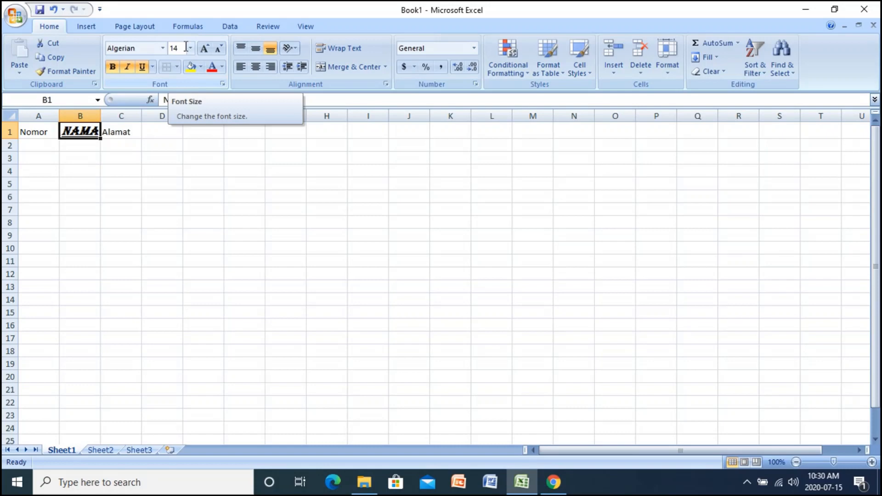
left_click(141, 67)
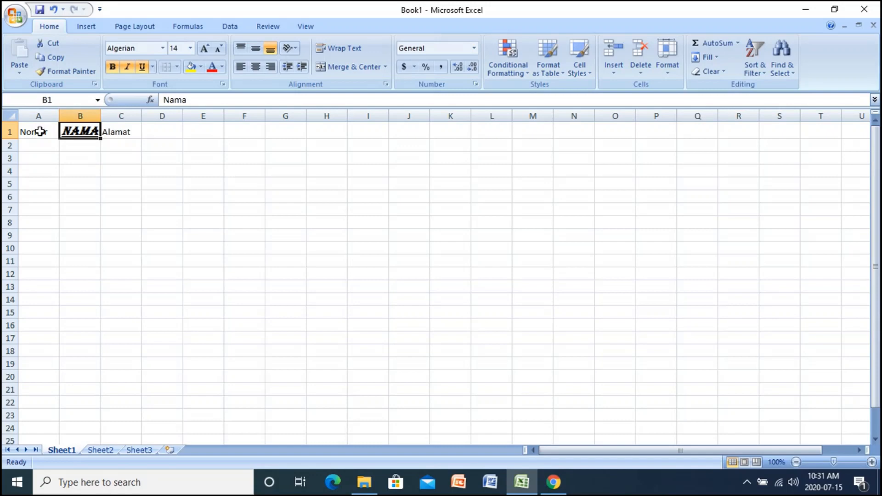
left_click(40, 132)
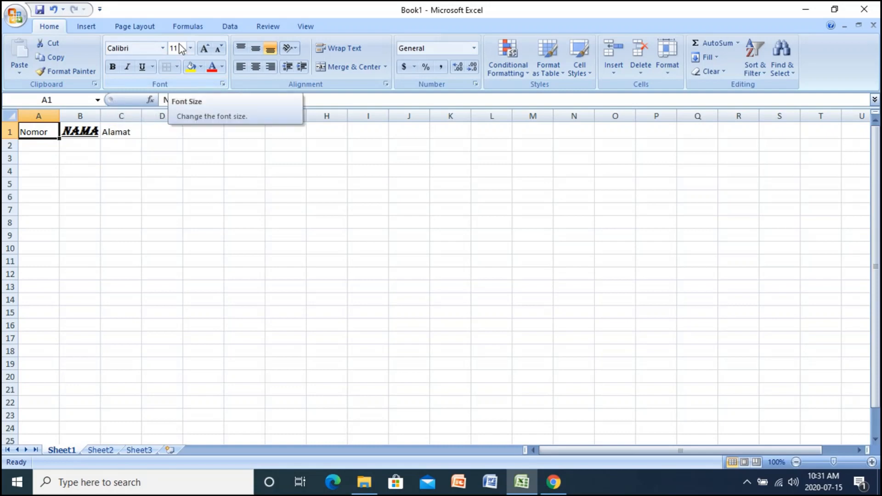
left_click(82, 131)
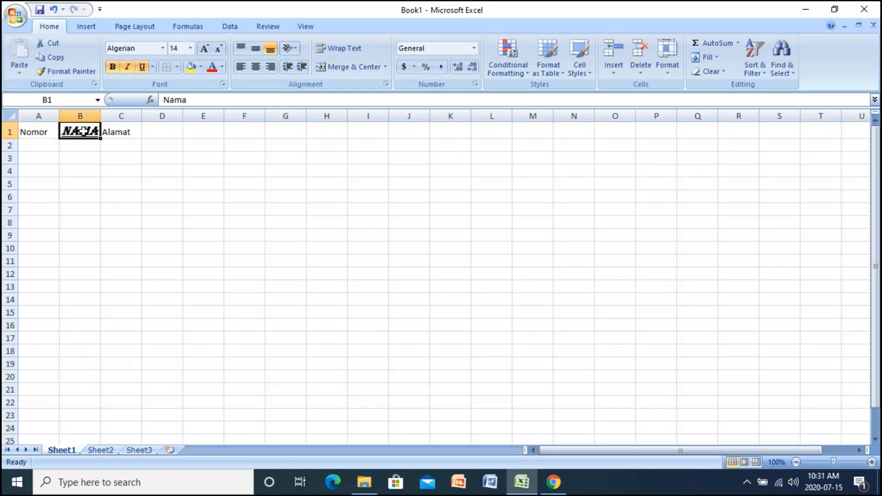
left_click(163, 48)
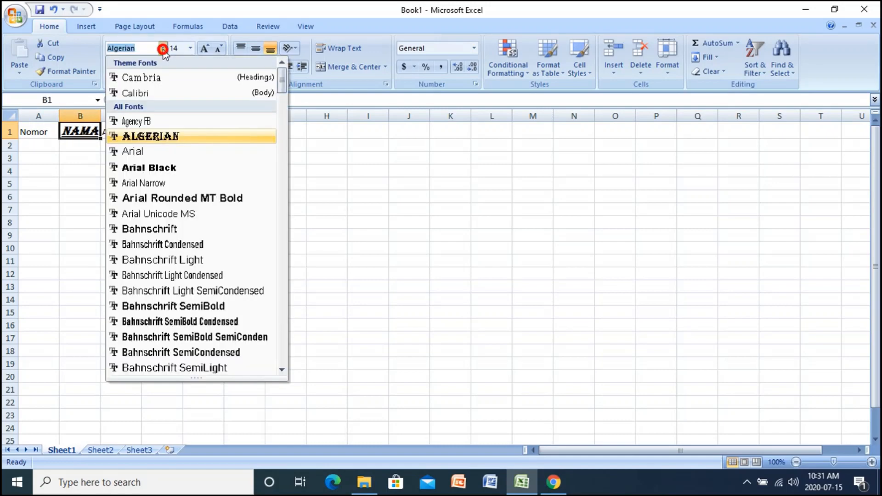
left_click(141, 97)
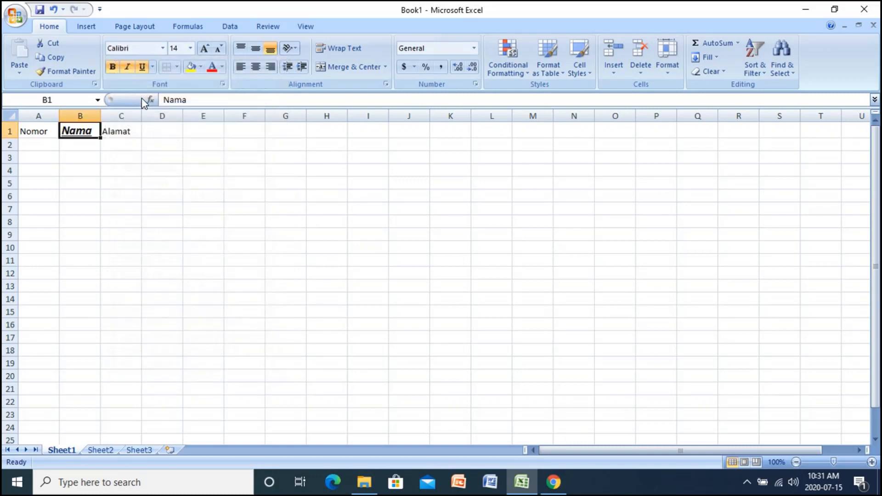
left_click(191, 49)
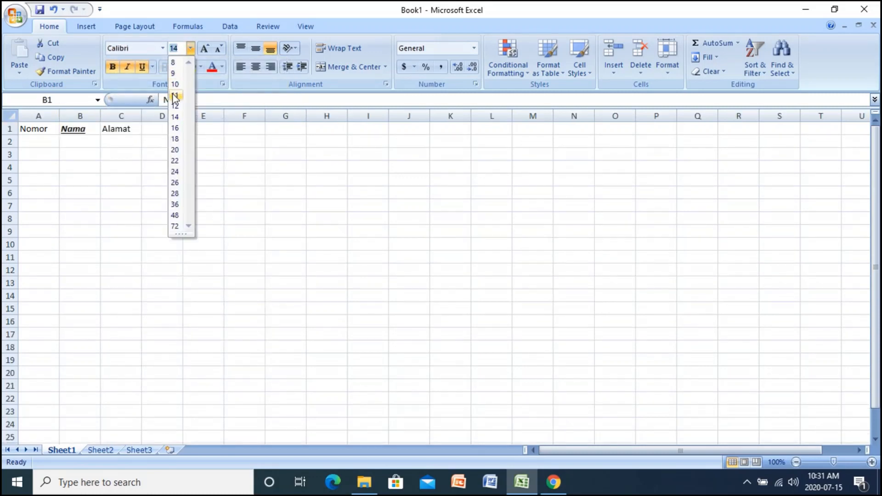
left_click(175, 97)
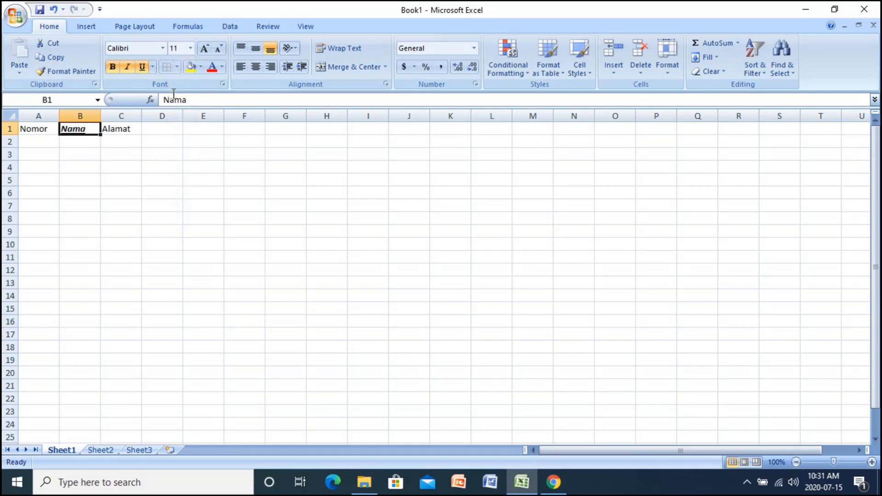
Step: Remove the underline, italic and bold formatting from the Nama heading in cell B1
left_click(141, 67)
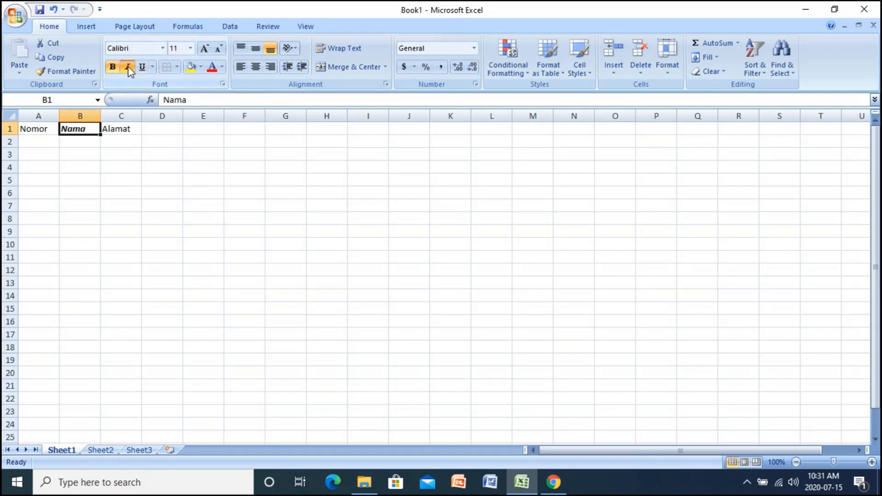
left_click(128, 68)
left_click(113, 68)
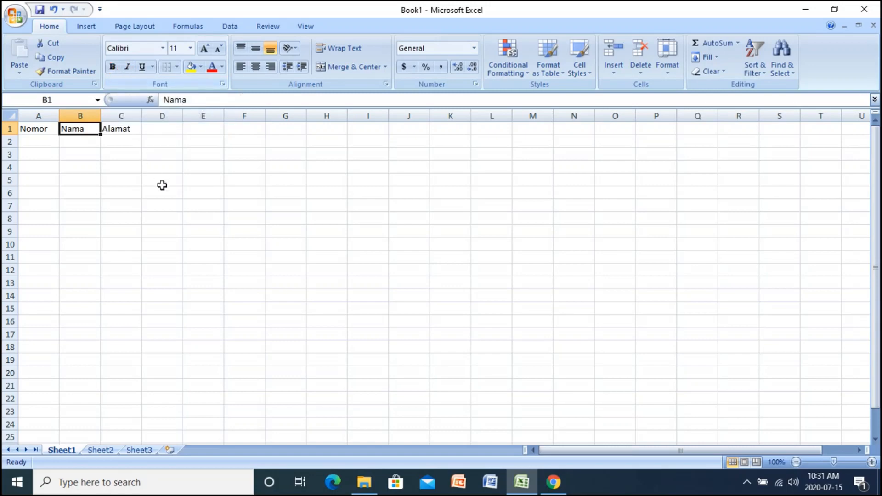
Step: Apply All Borders to the range A1:C11 to form a three-column table
left_click(32, 131)
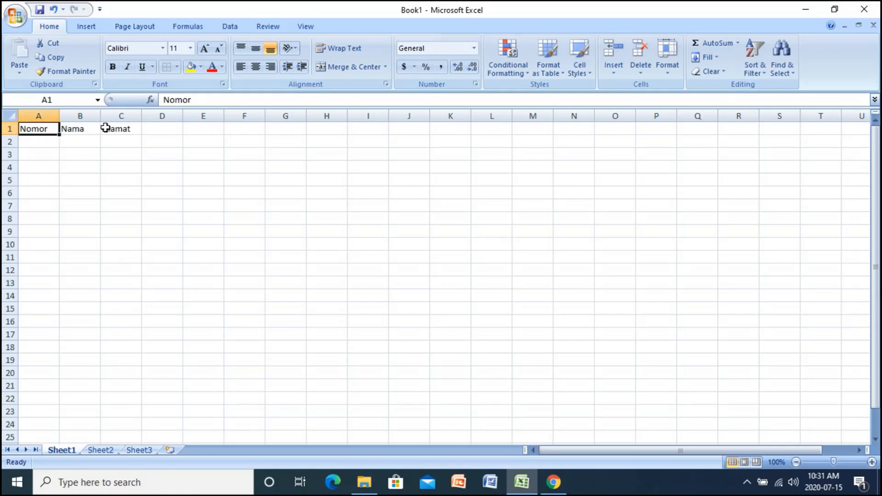
left_click(91, 128)
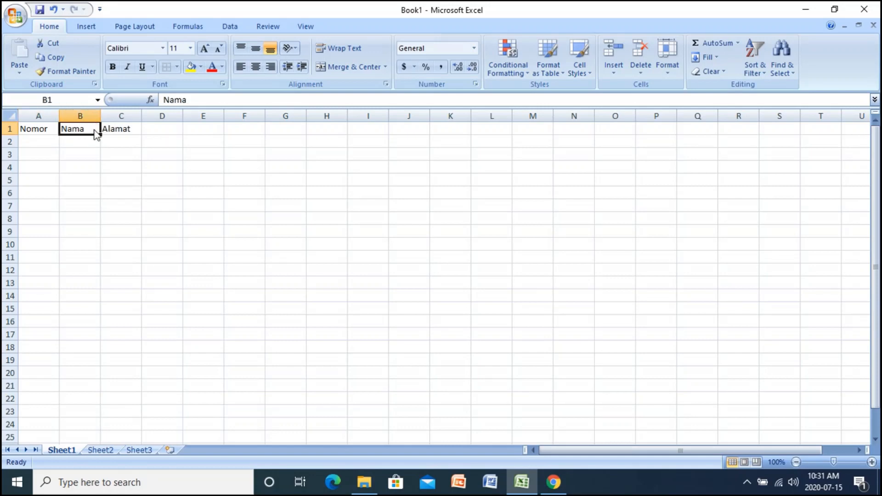
left_click(39, 130)
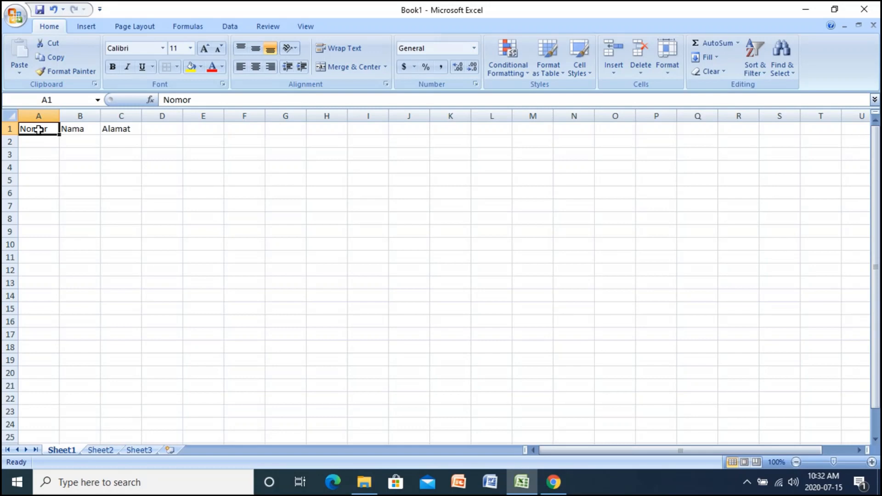
left_click_drag(39, 130, 108, 129)
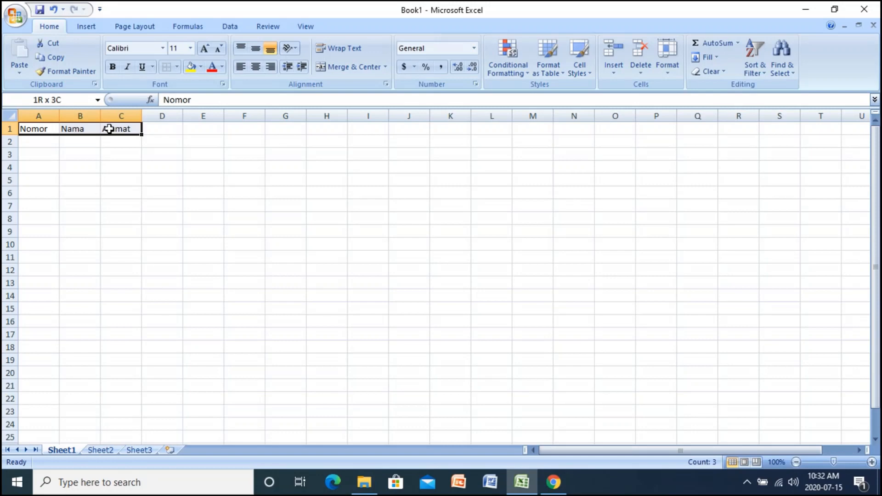
left_click_drag(109, 128, 120, 191)
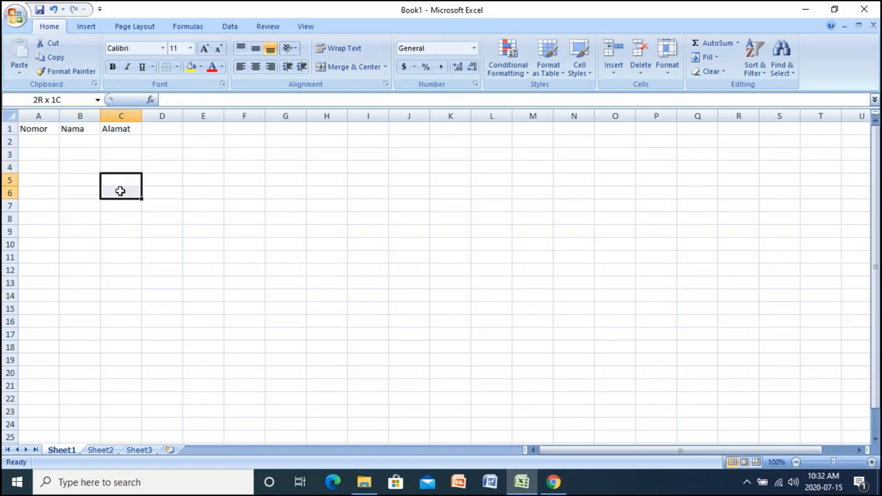
left_click_drag(40, 129, 110, 258)
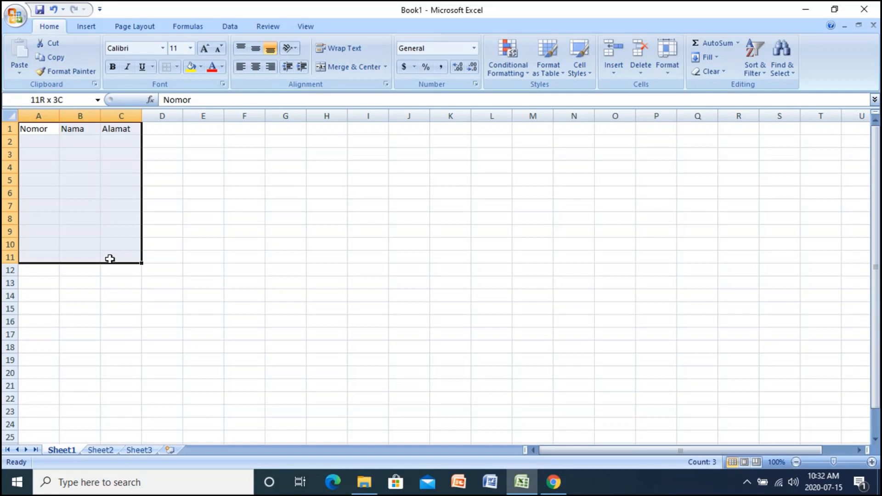
left_click_drag(110, 258, 109, 260)
left_click_drag(109, 259, 110, 259)
left_click(178, 67)
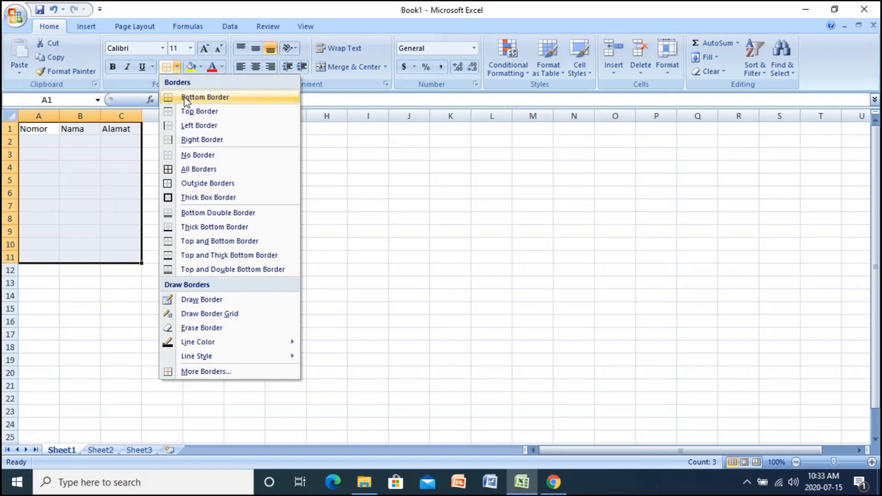
left_click(192, 169)
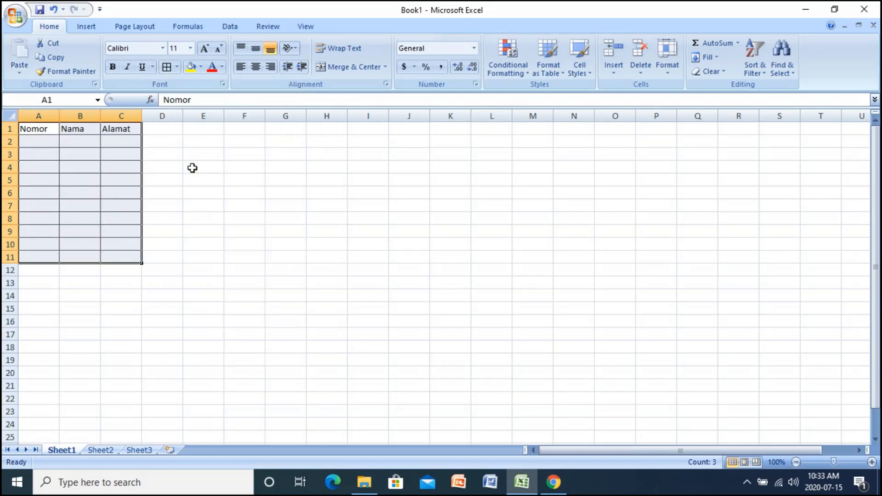
left_click(188, 192)
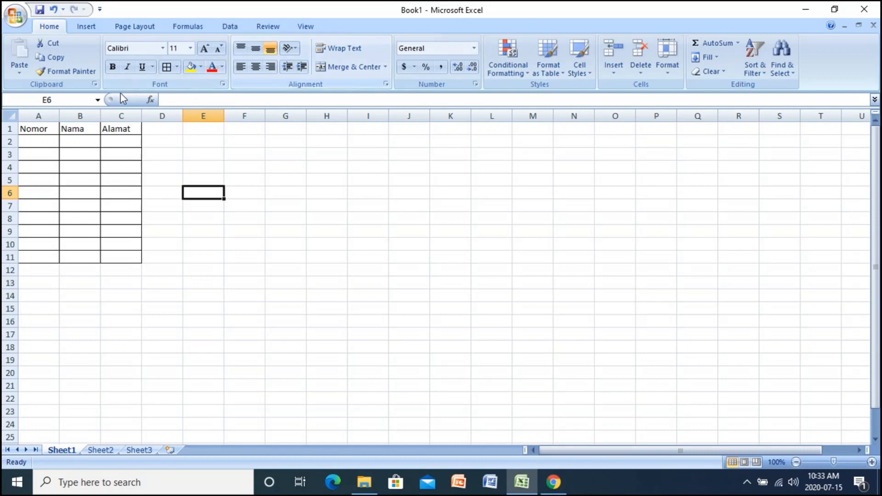
left_click(47, 126)
left_click(73, 126)
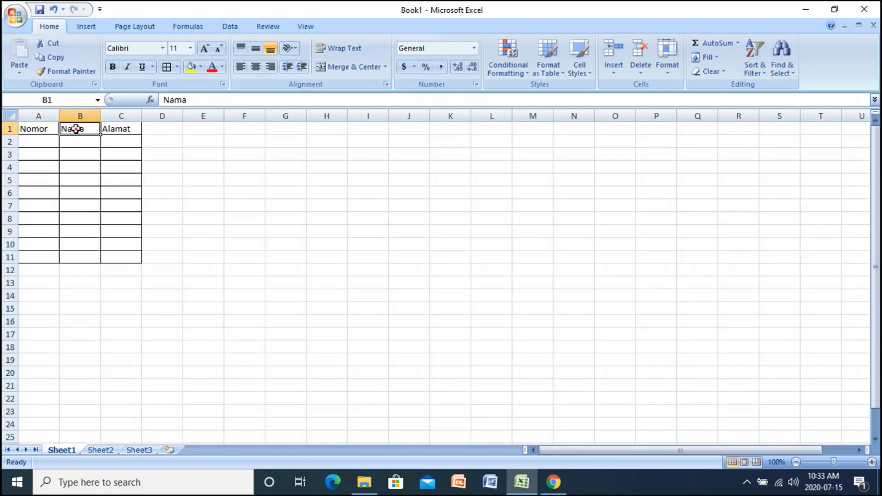
left_click(117, 129)
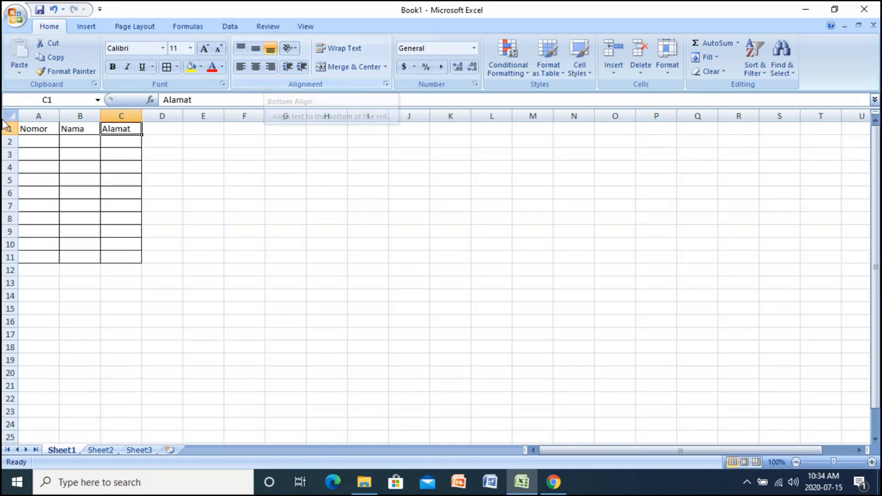
Step: Increase the height of heading row 1 to 25.50 (34 pixels)
left_click_drag(6, 134, 6, 134)
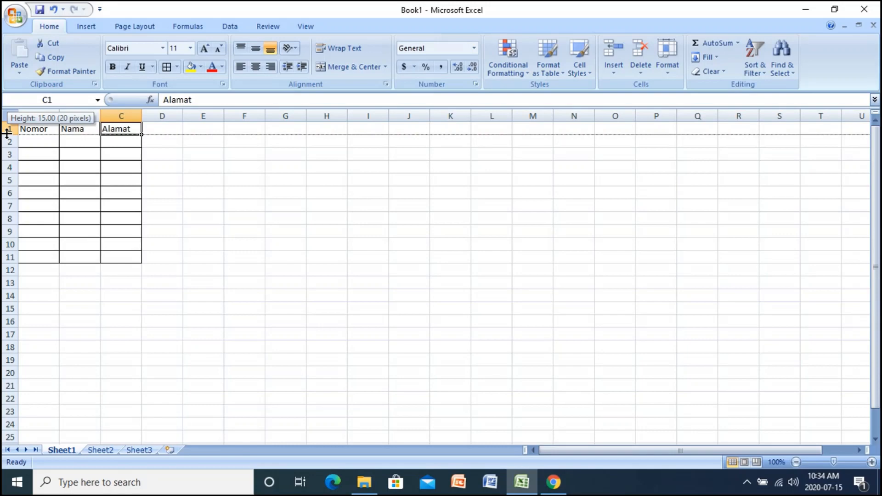
left_click_drag(7, 134, 7, 133)
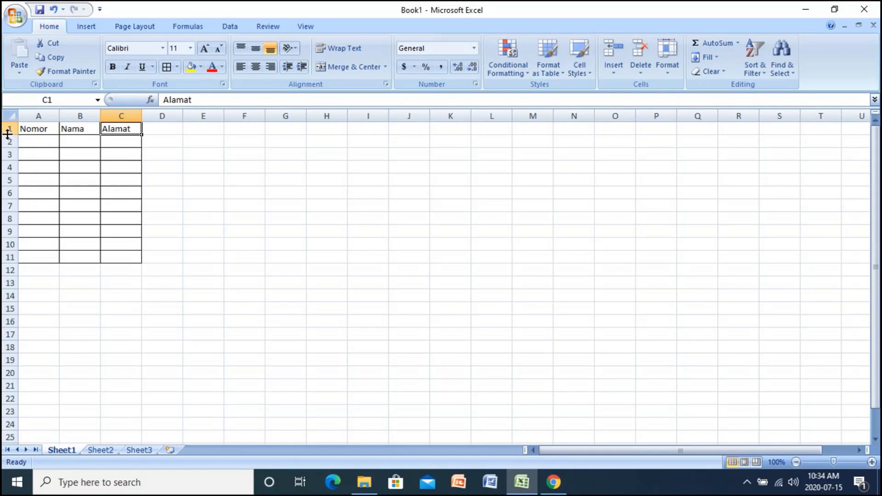
left_click_drag(8, 134, 8, 134)
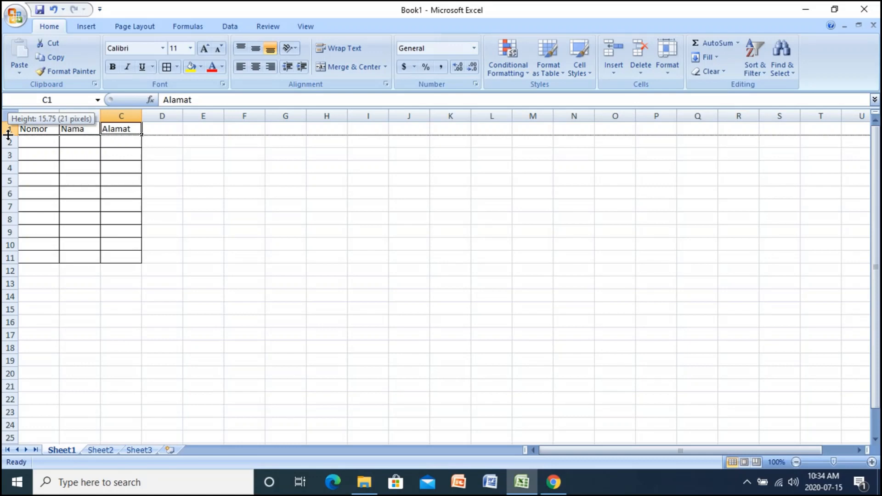
left_click_drag(8, 135, 9, 144)
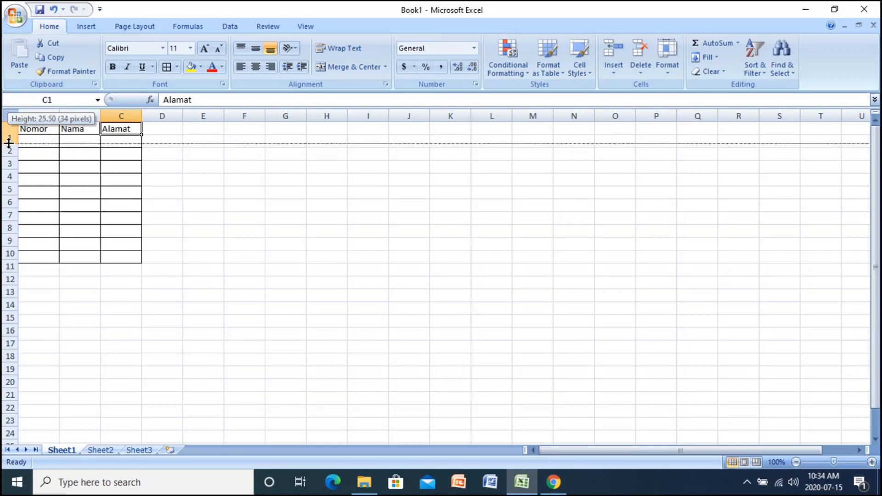
left_click_drag(9, 144, 9, 143)
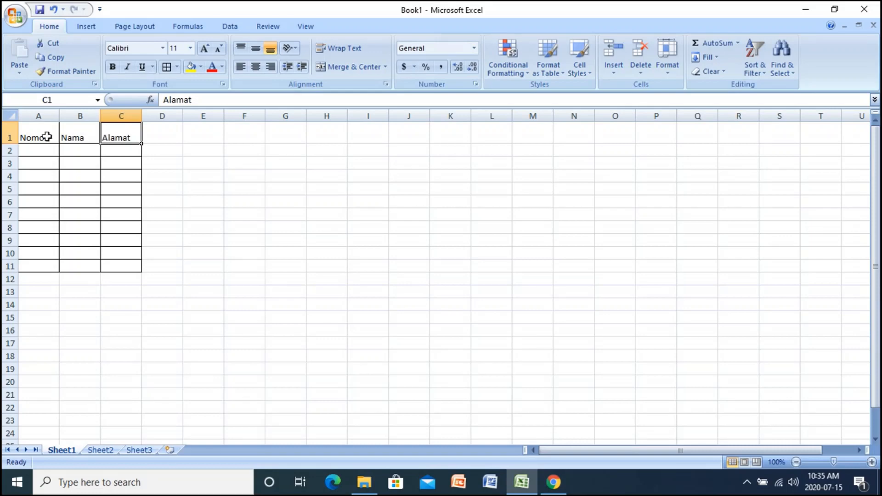
Step: Top-align the Nomor heading in cell A1 and middle-align the Nama heading in cell B1
left_click(46, 137)
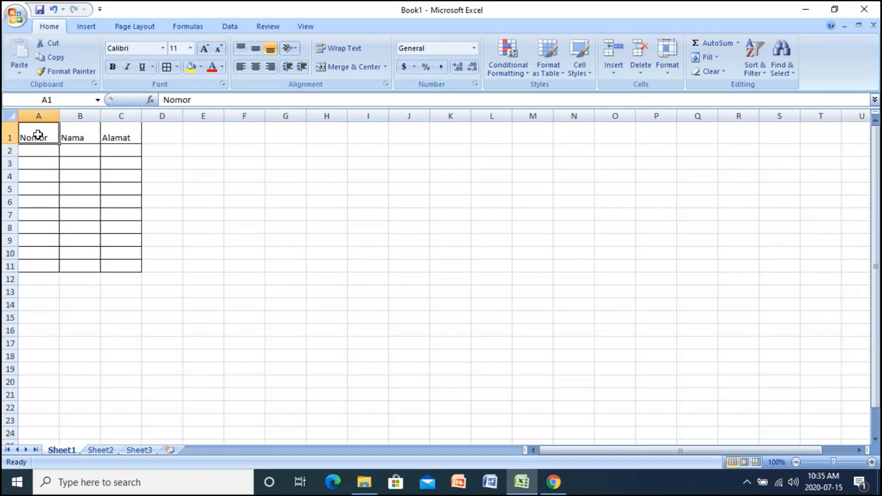
left_click(241, 49)
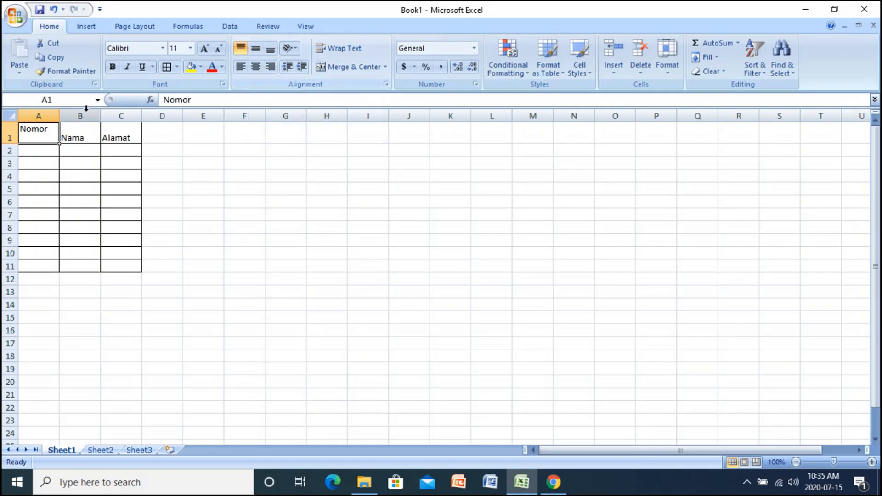
left_click(76, 134)
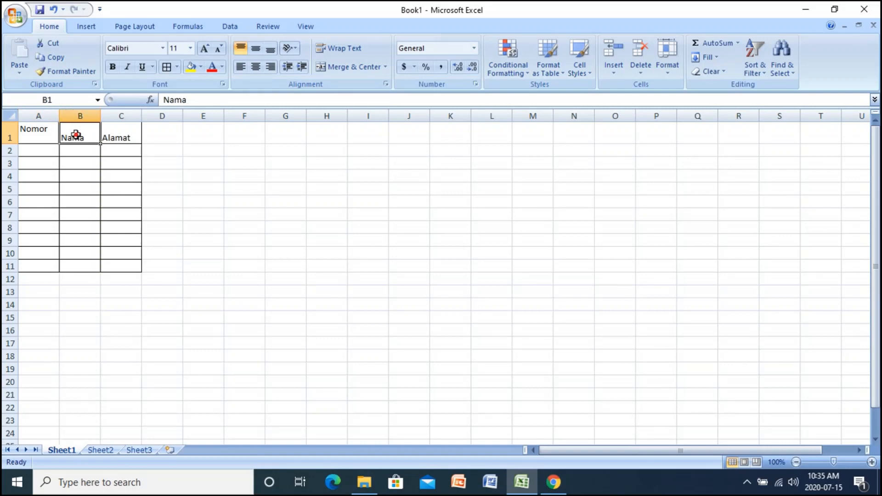
left_click(255, 51)
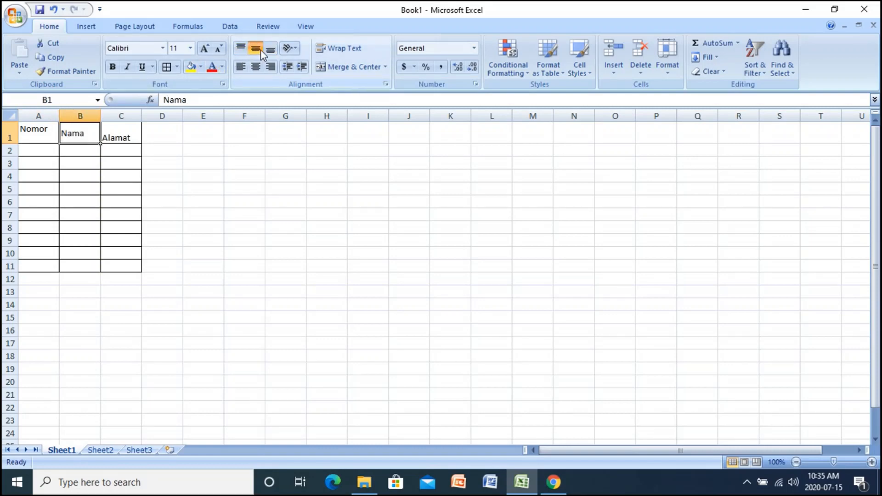
left_click(271, 53)
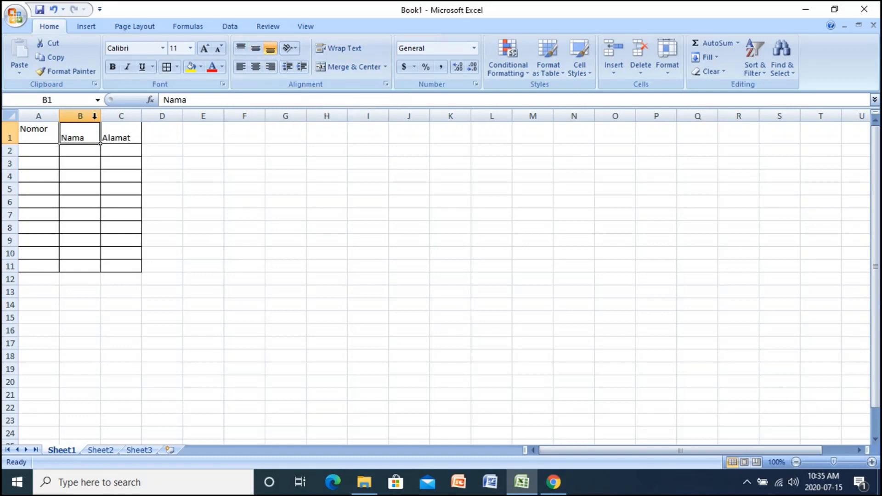
left_click(256, 51)
left_click(132, 134)
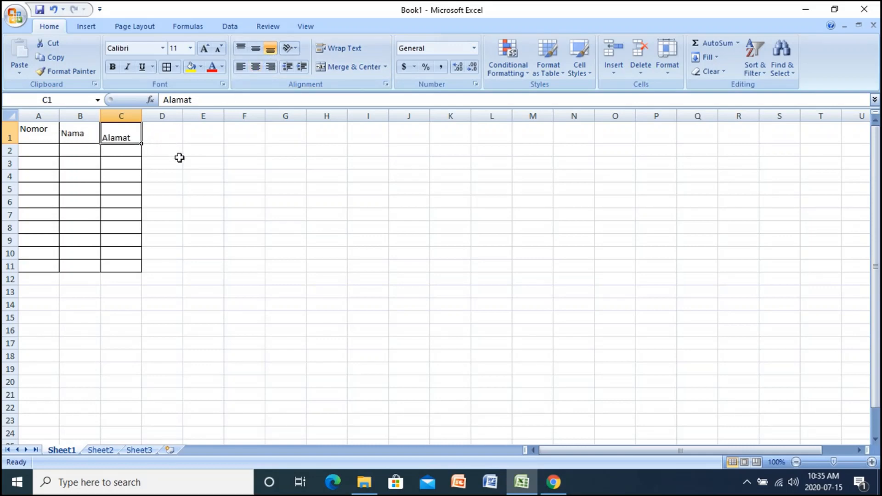
left_click(179, 156)
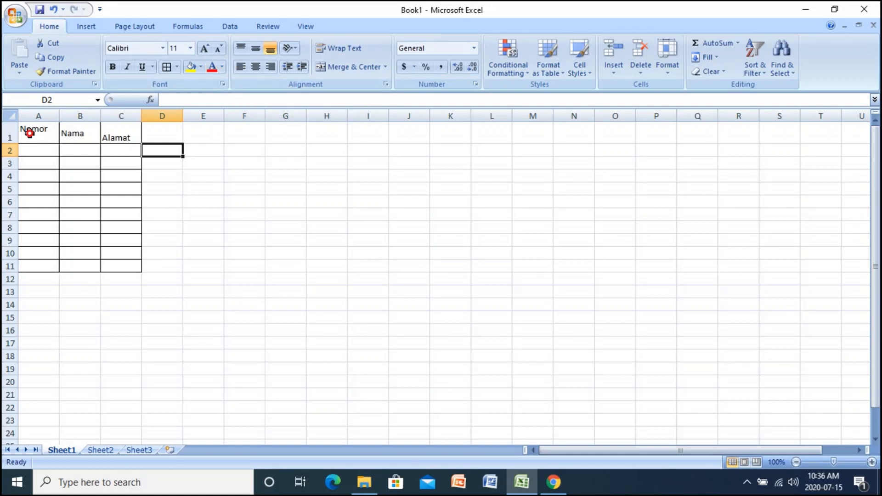
Step: Set the headings' horizontal alignment to left for Nomor in A1, center for Nama in B1 and right for Alamat in C1
left_click(30, 132)
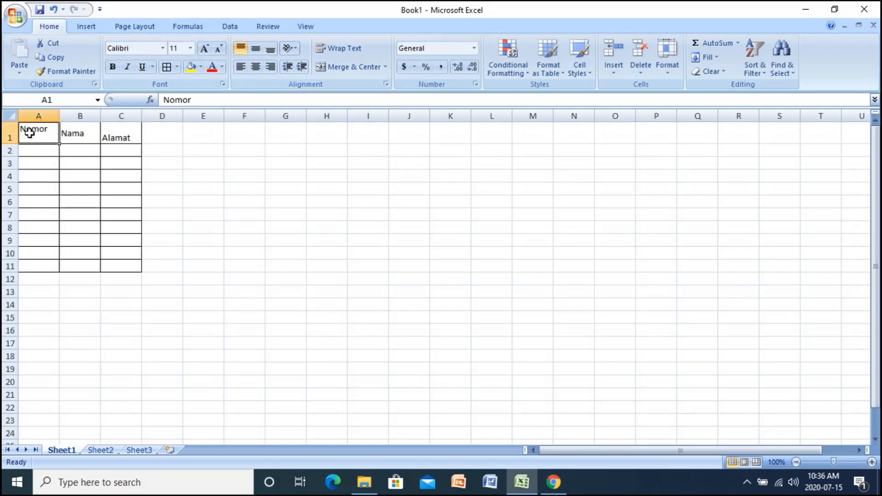
left_click(242, 70)
left_click(80, 132)
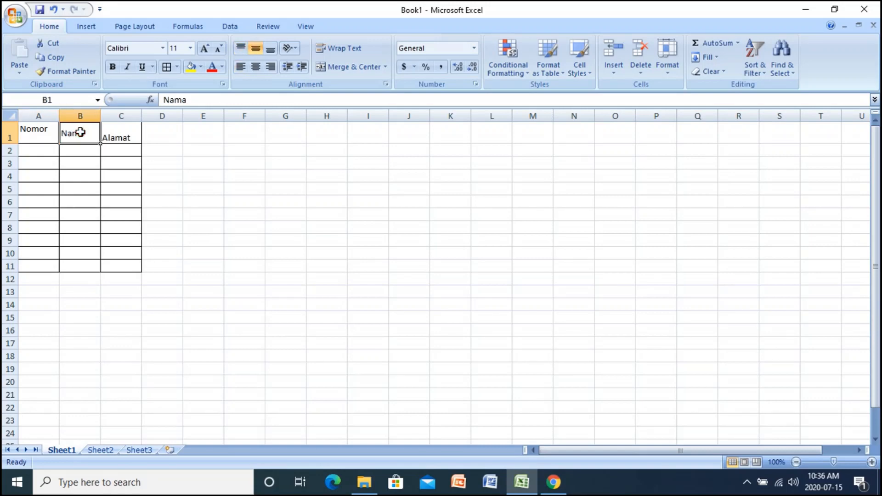
left_click(256, 69)
left_click(126, 136)
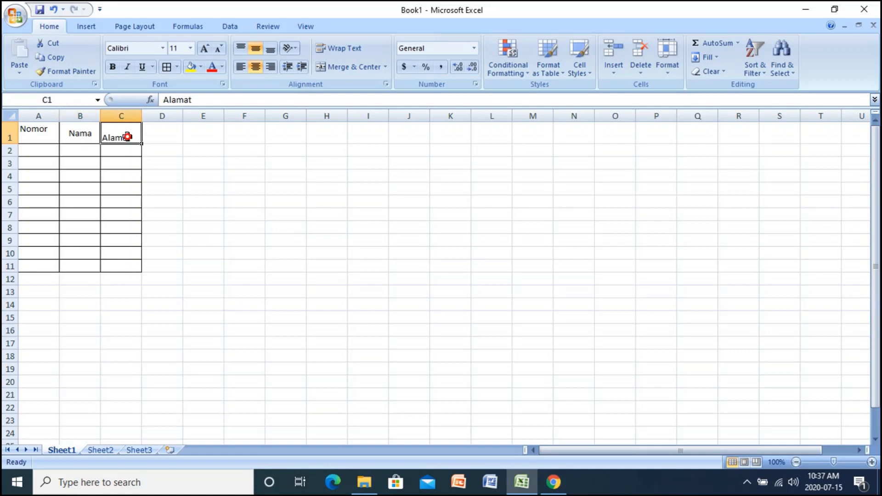
left_click(271, 68)
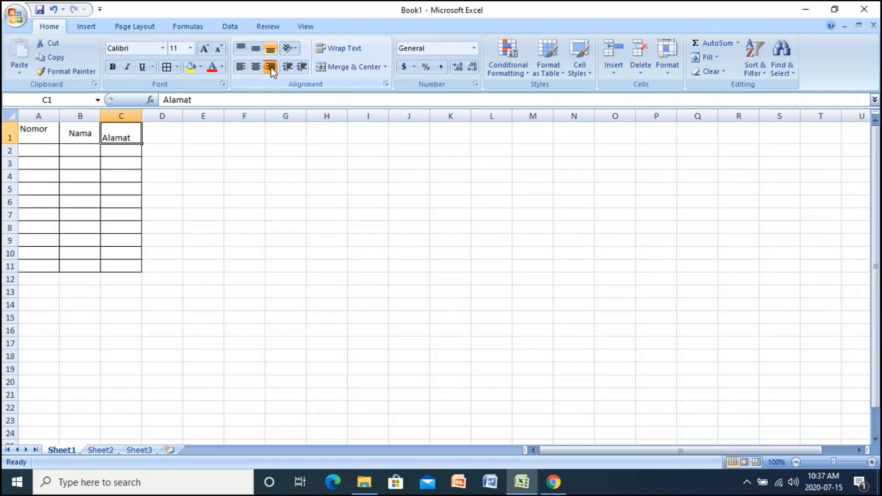